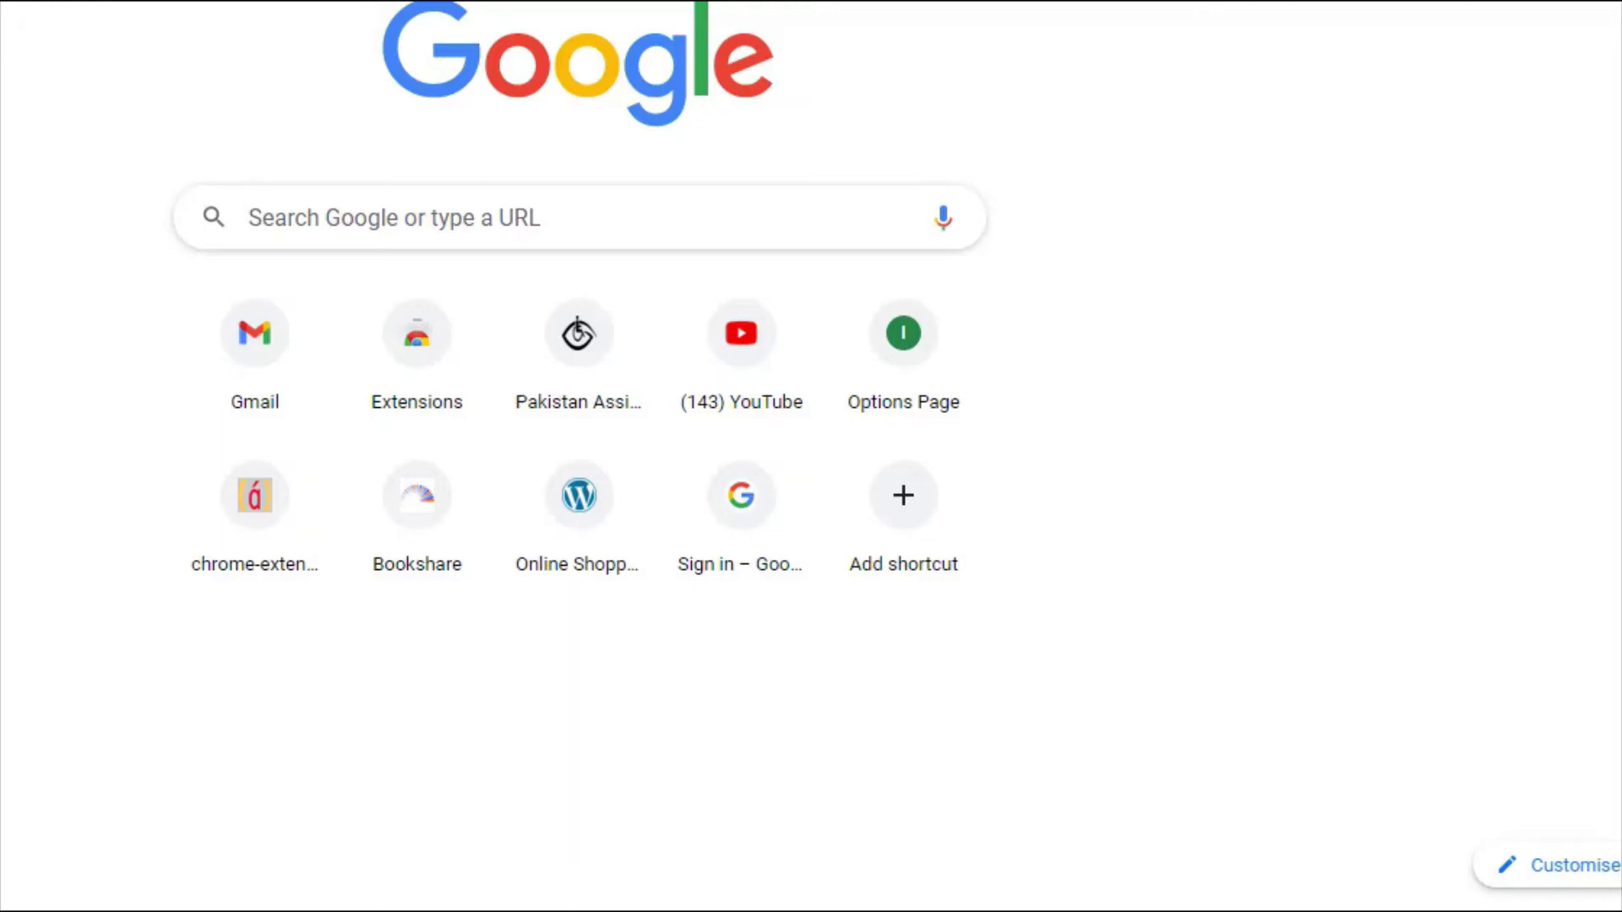
# Open the browser settings, go to the installed extensions and enable the IDM Integration Module
pyautogui.hotkey('alt', 'f')
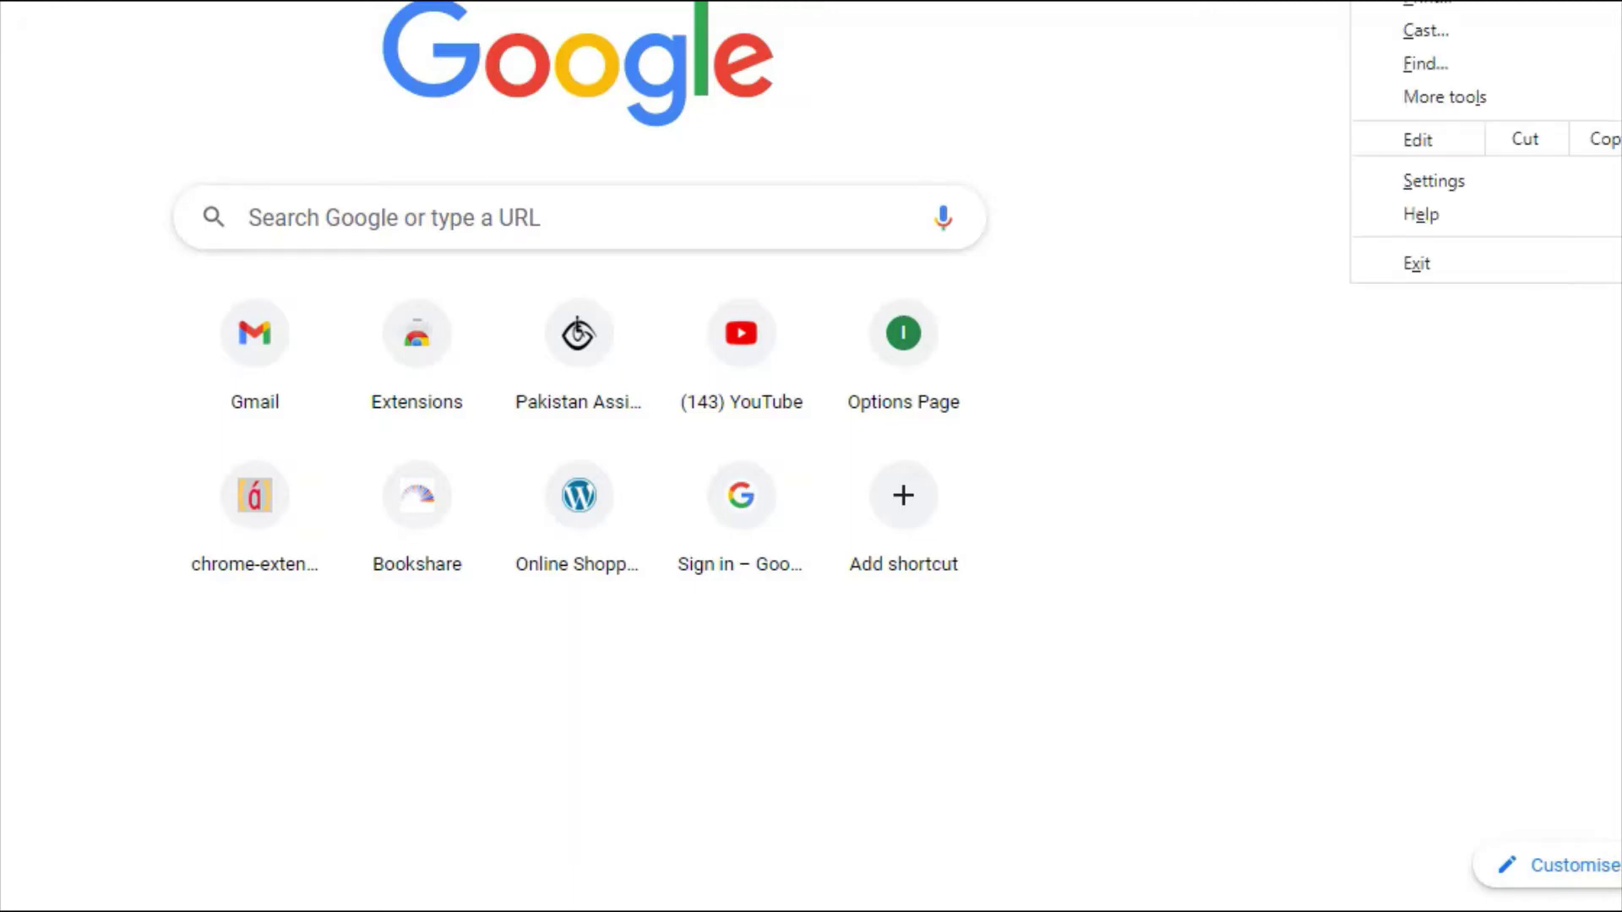
pyautogui.press('s')
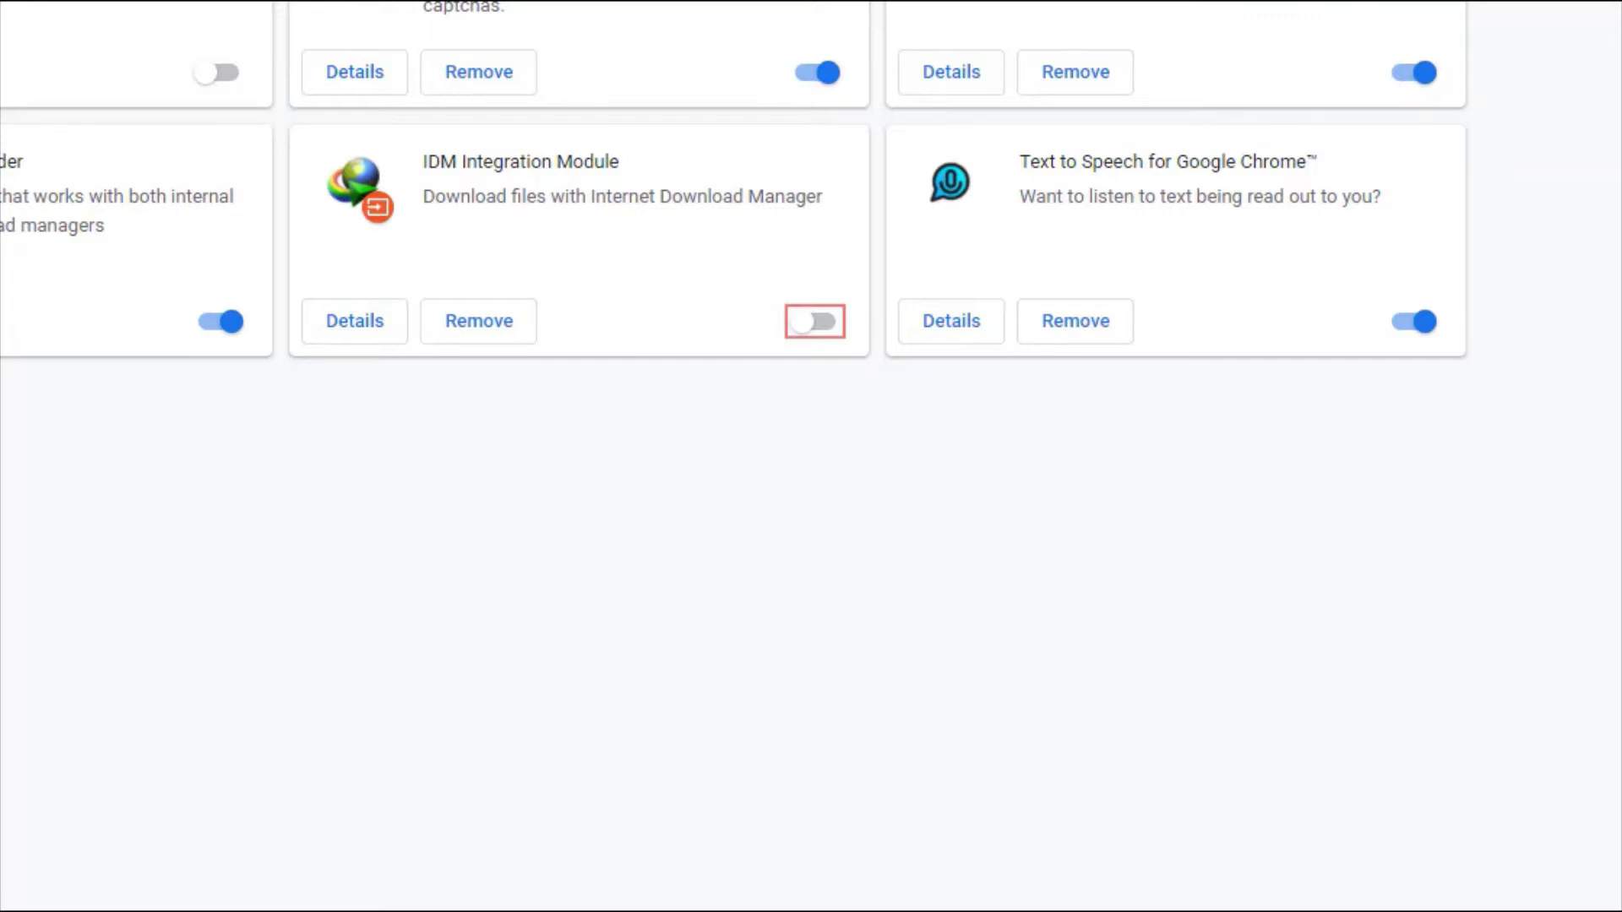
pyautogui.click(814, 322)
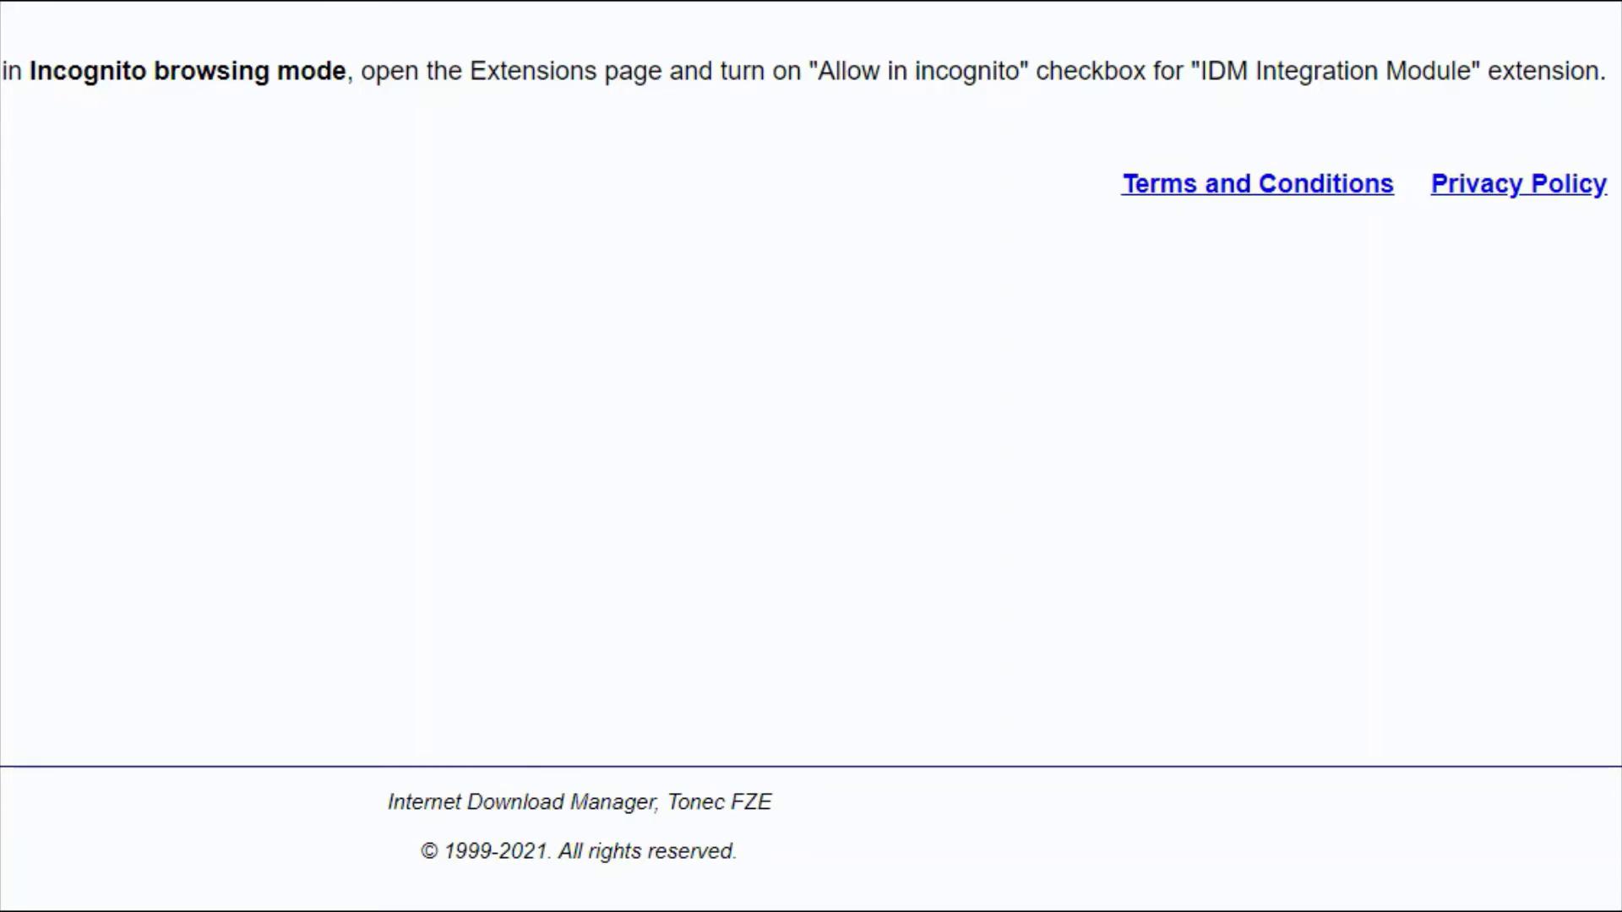
# Go to the Pakistan Assistive Technology Foundation website and open its Software page
pyautogui.write('p')
pyautogui.press('Return')
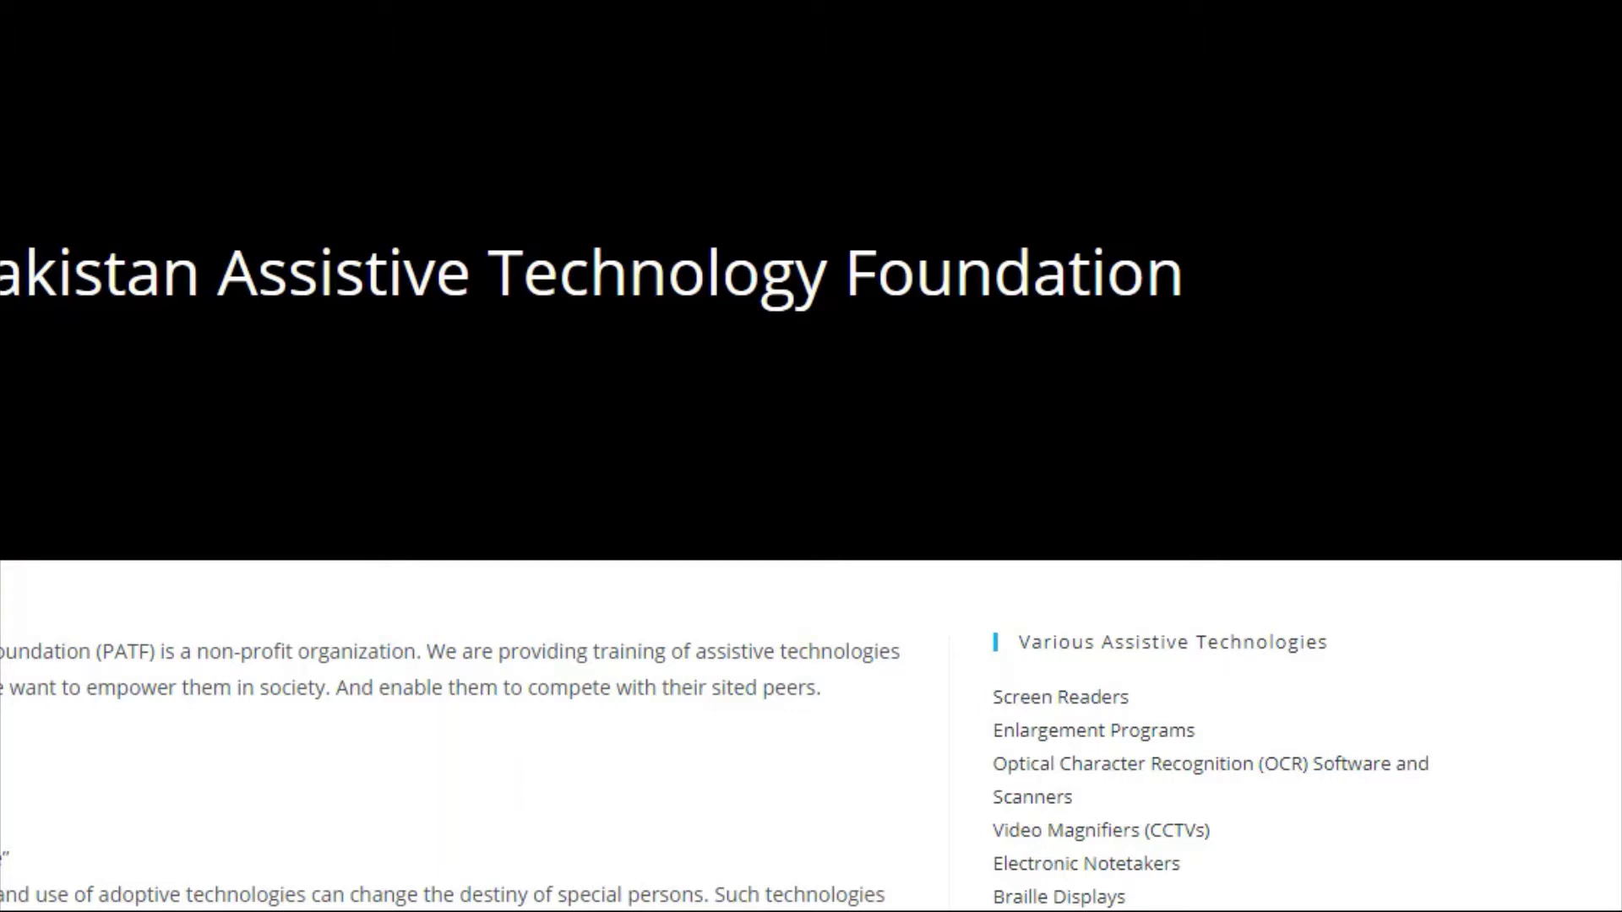
pyautogui.press('Return')
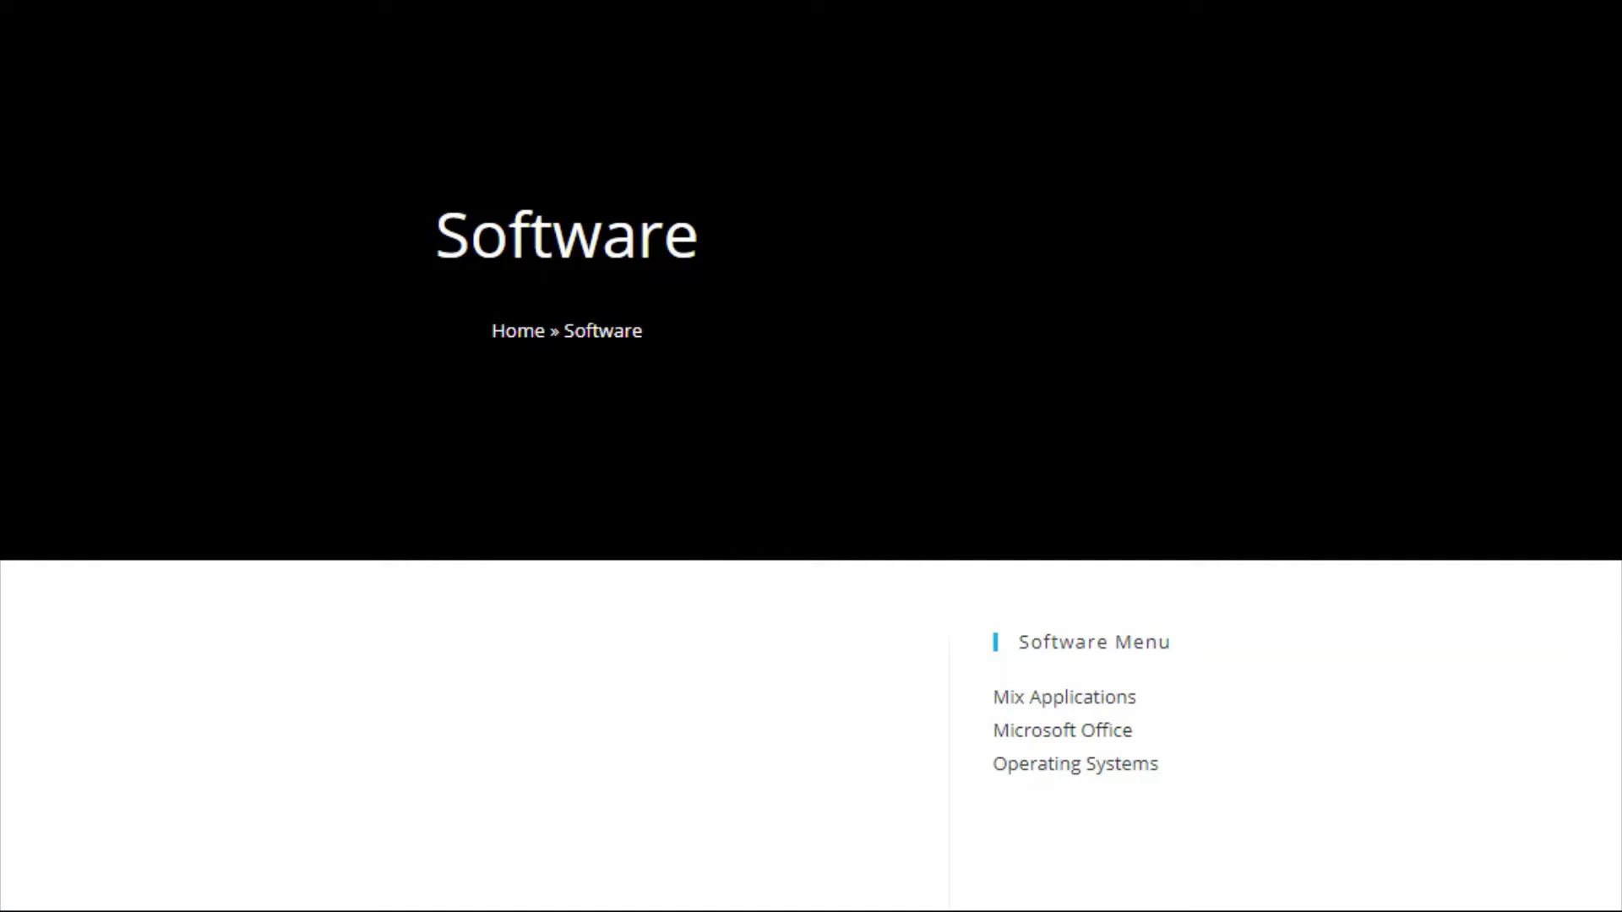
# Open the Microsoft Office page from the site's Software Menu, closing the advertisement that covers it
pyautogui.press('Down')
pyautogui.press('Down')
pyautogui.press('Down')
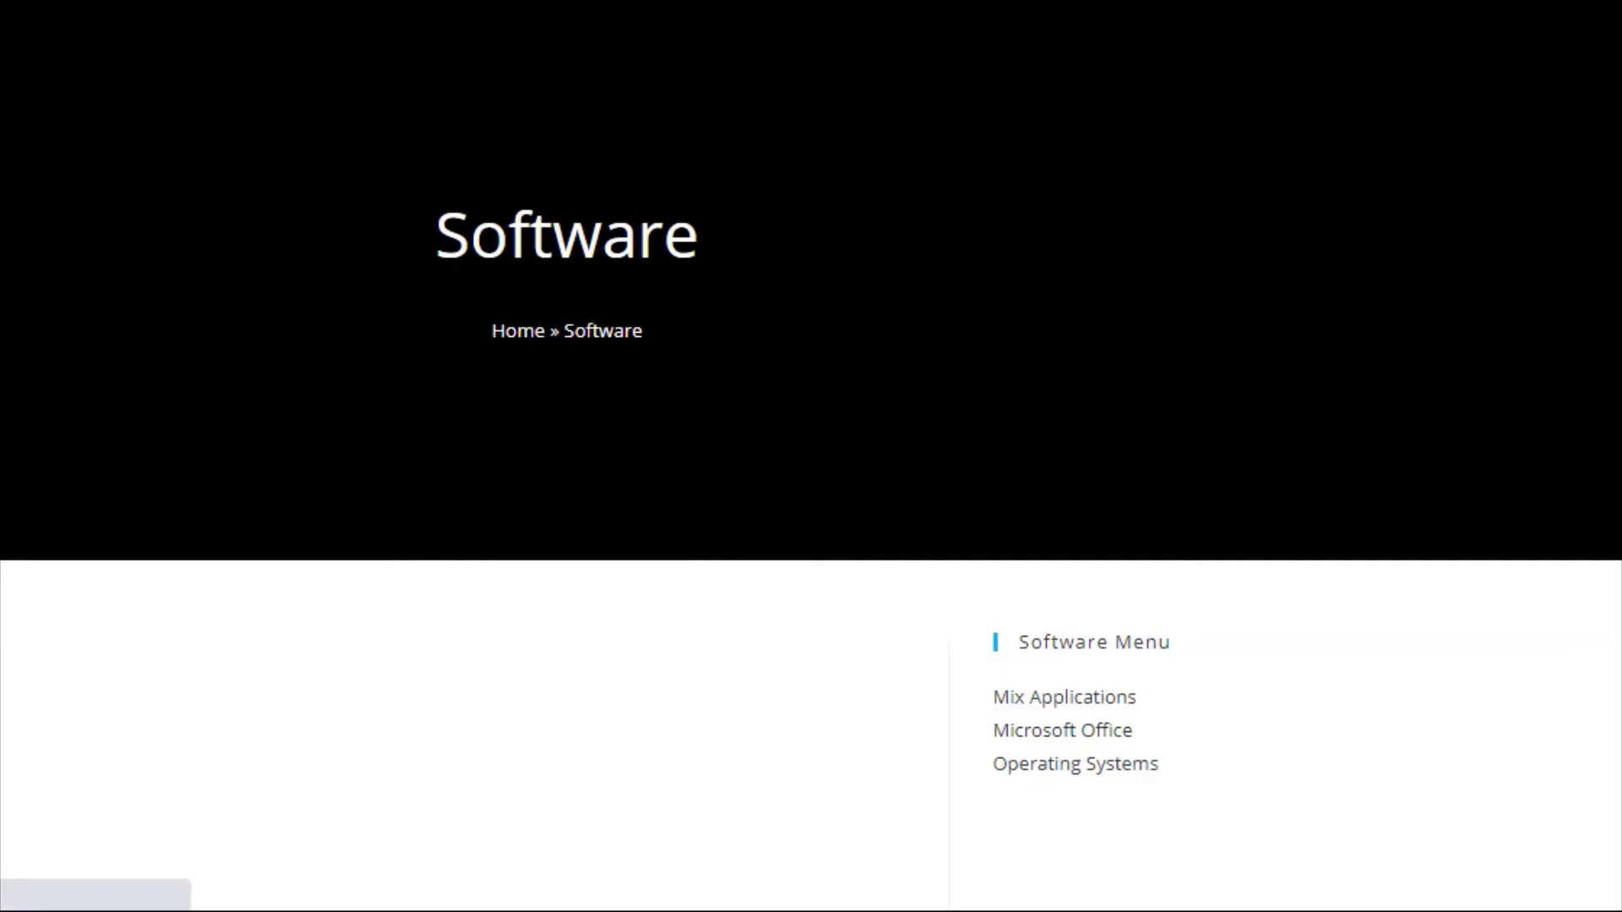
pyautogui.press('Down')
pyautogui.press('Down')
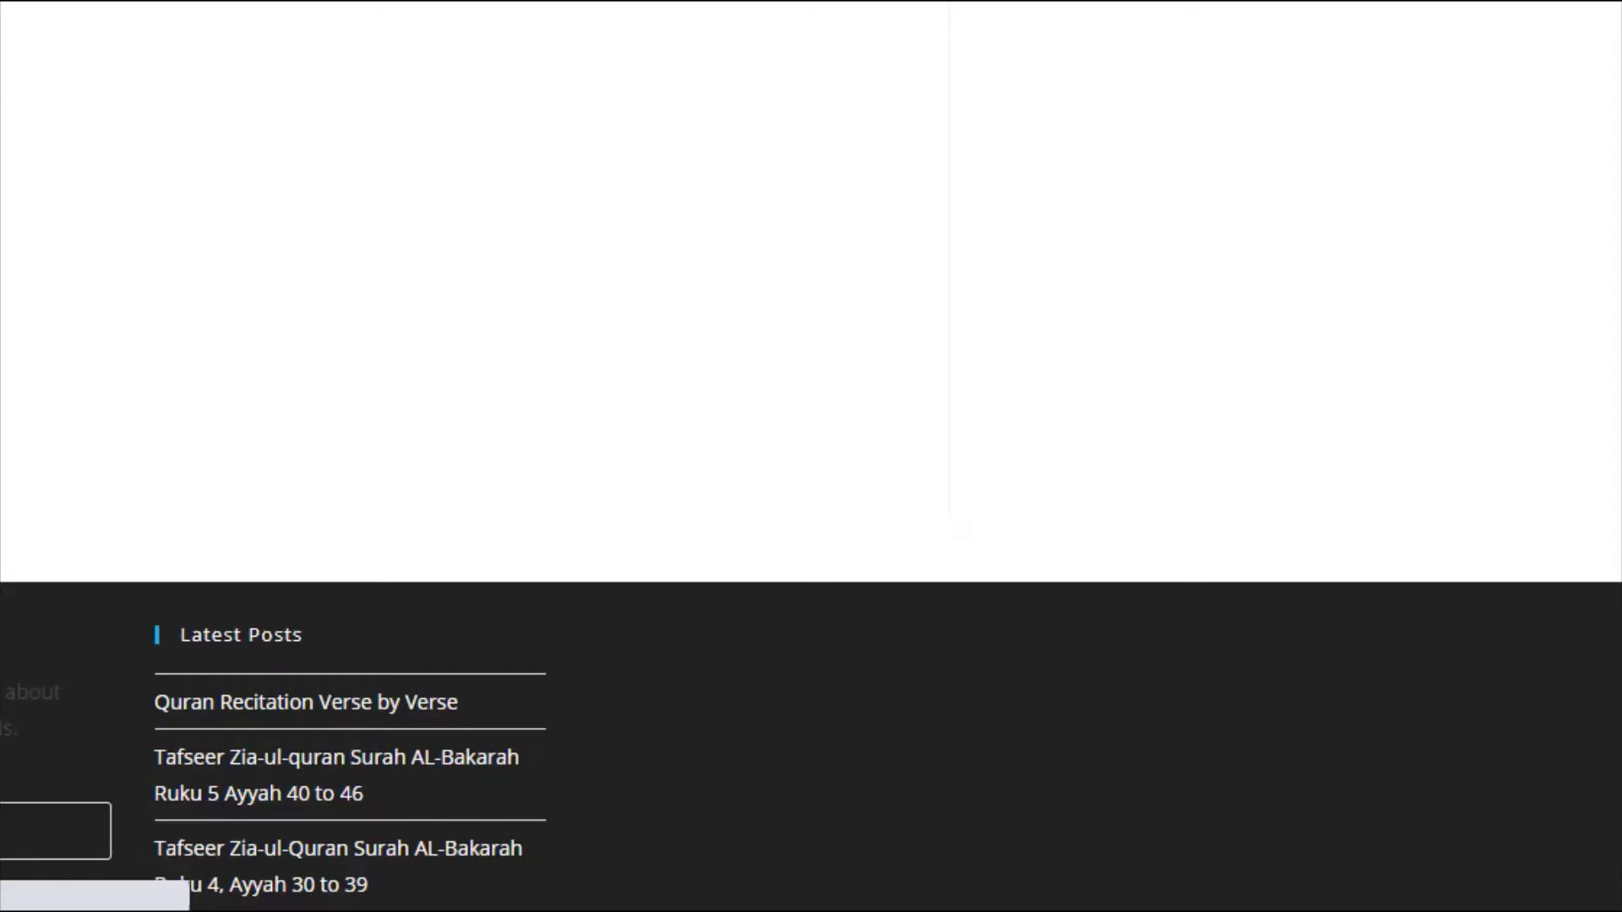
pyautogui.press('Down')
pyautogui.press('Down')
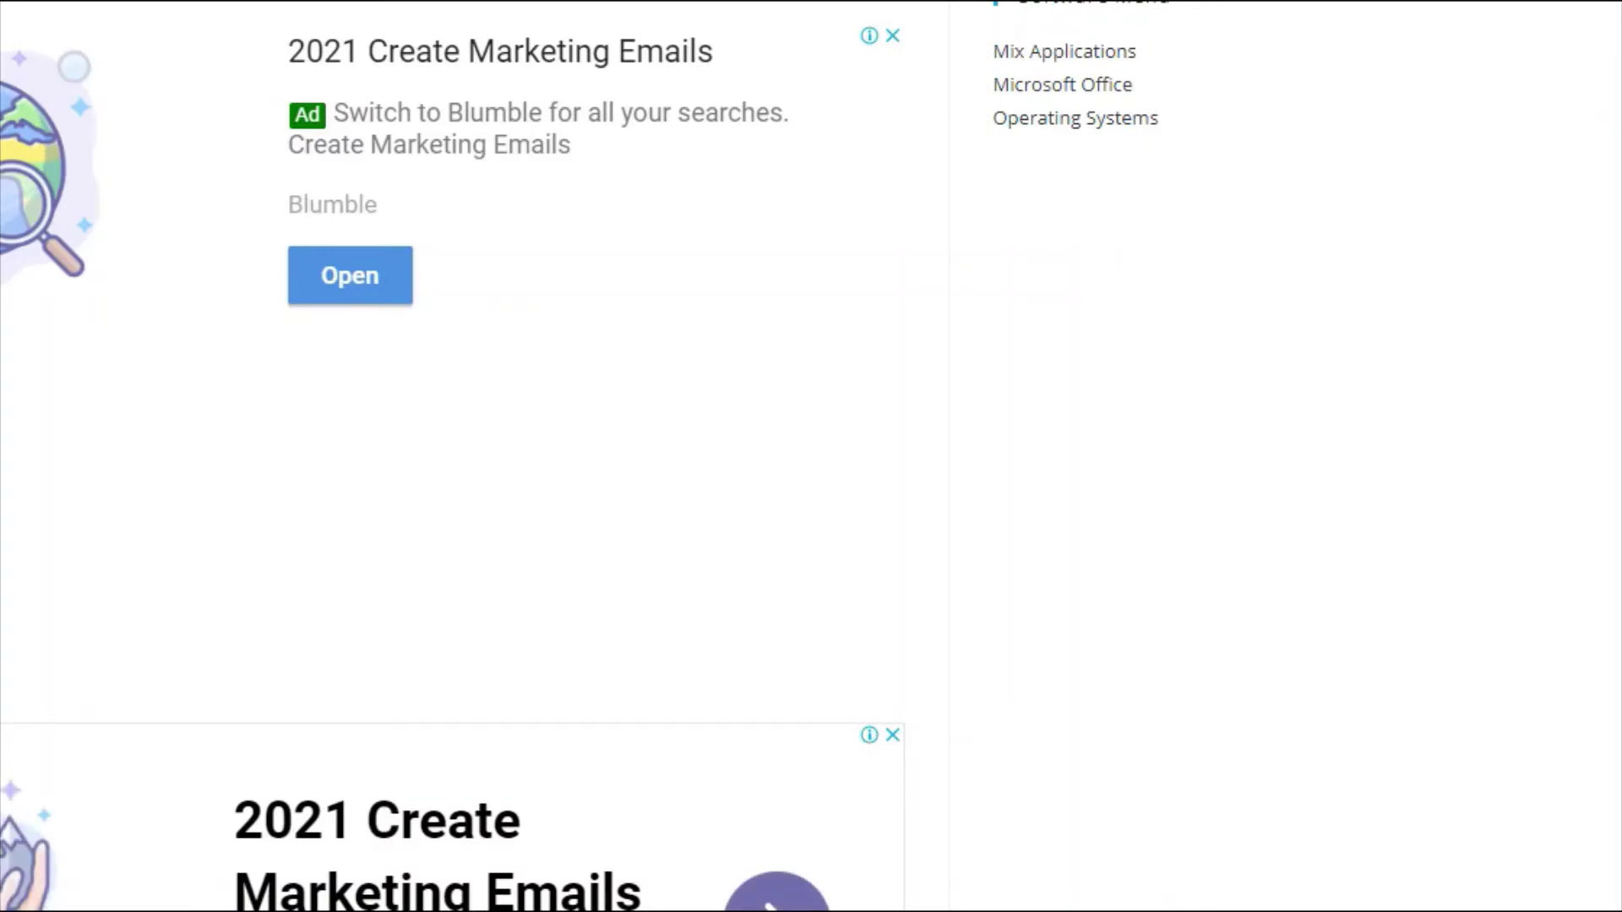
pyautogui.press('Down')
pyautogui.press('Down')
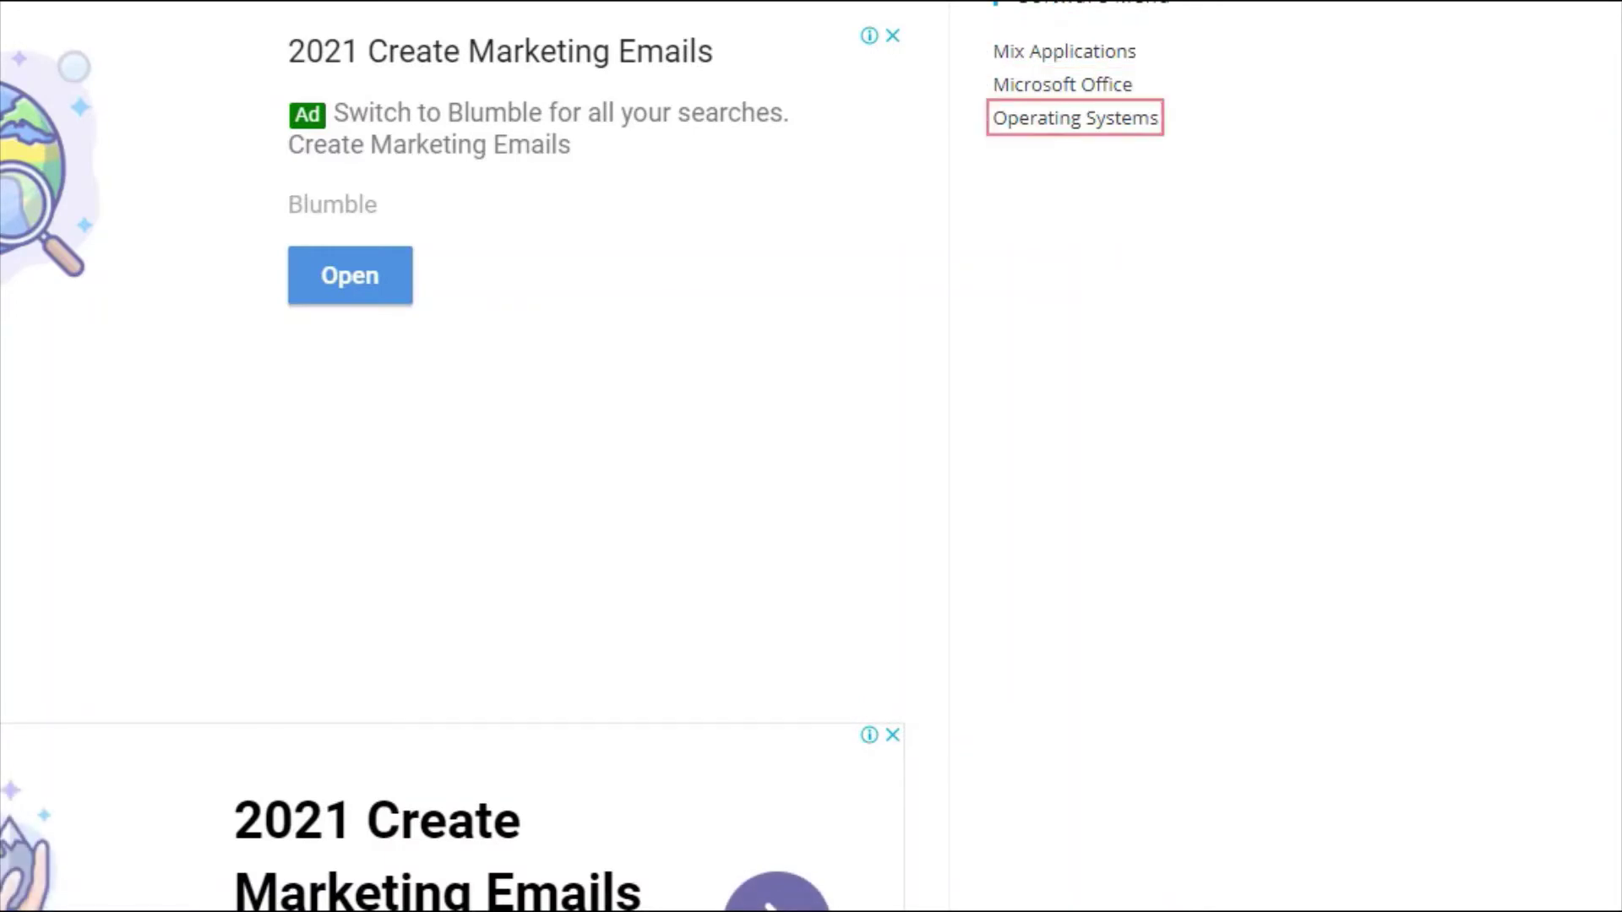
pyautogui.press('Up')
pyautogui.press('Return')
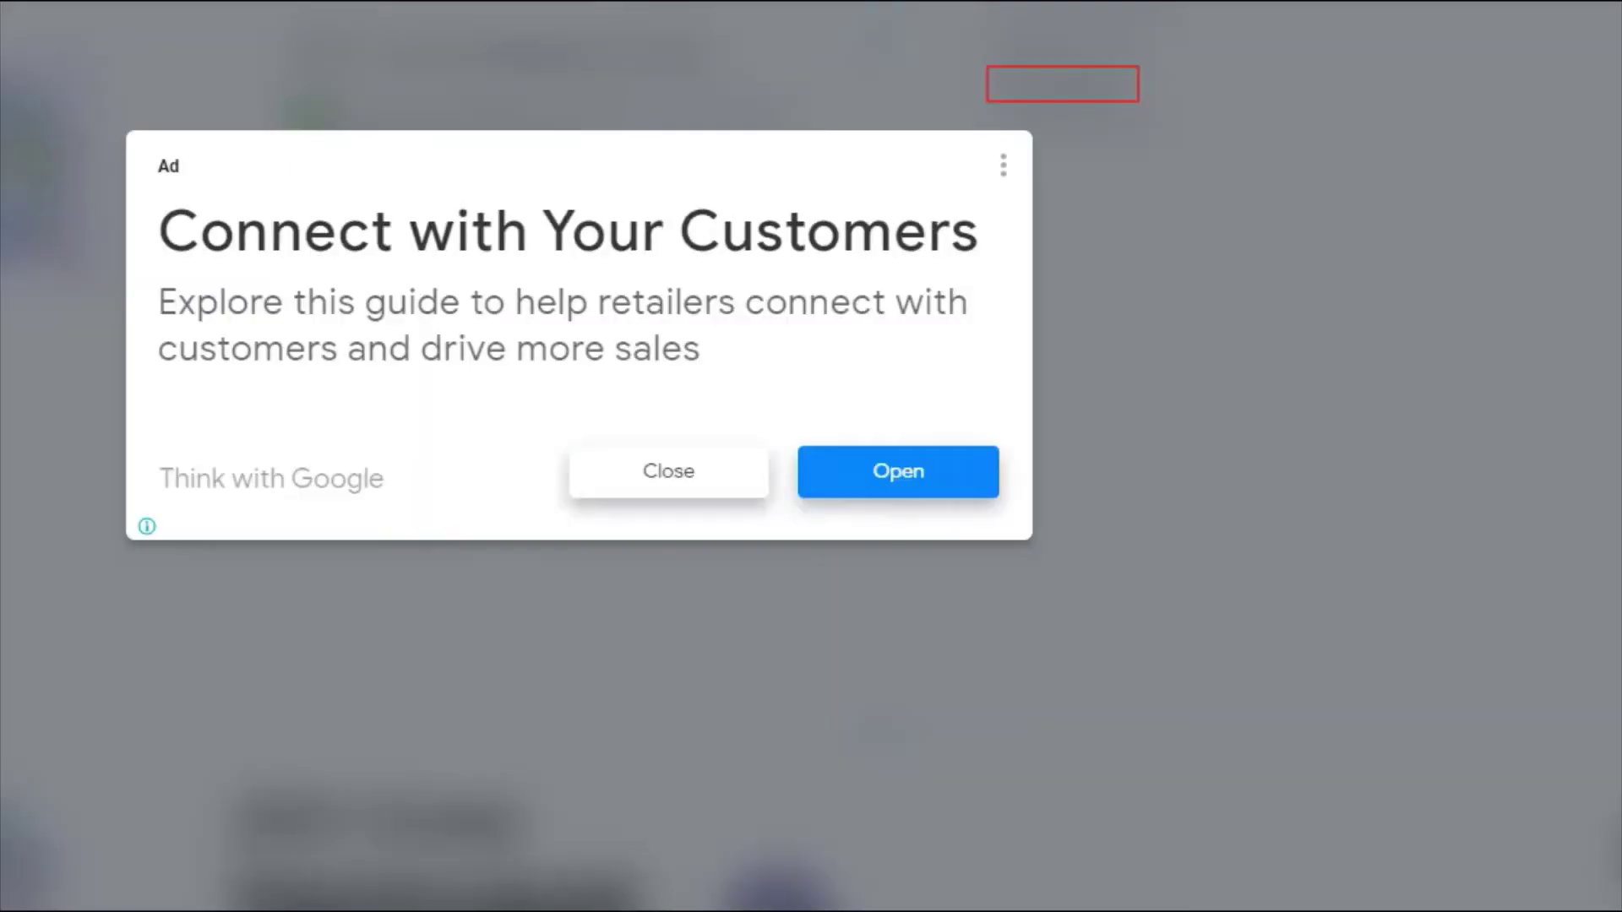
pyautogui.press('Return')
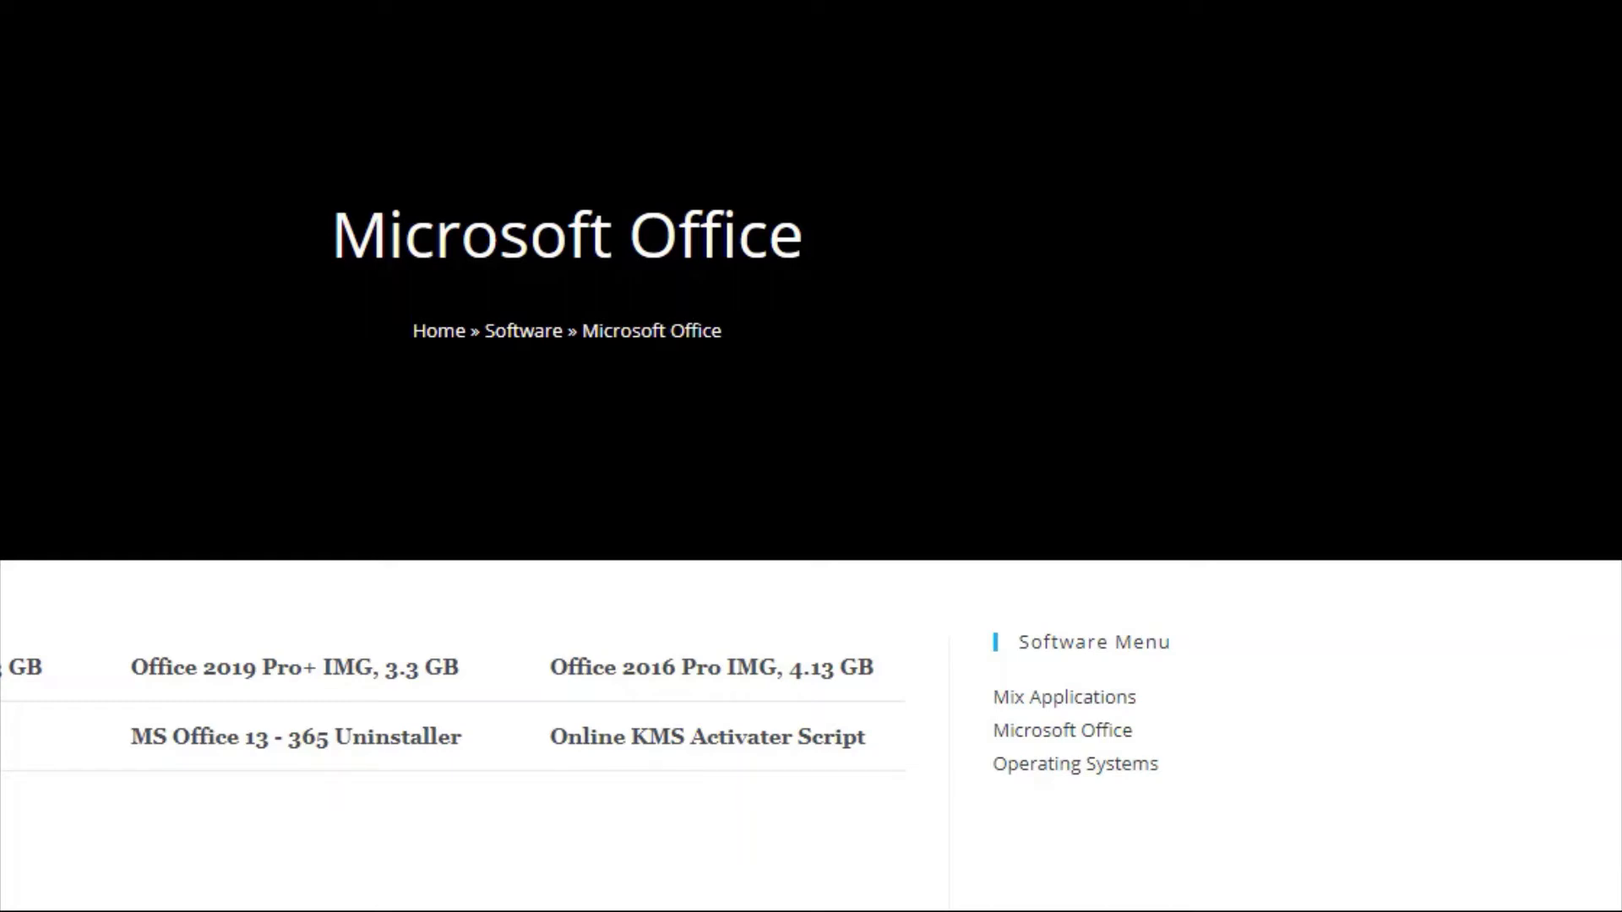
# Try the first Office IMG download on the page and cancel O365ProPlusRetail.img in the Download File Info dialog
pyautogui.press('Down')
pyautogui.press('Up')
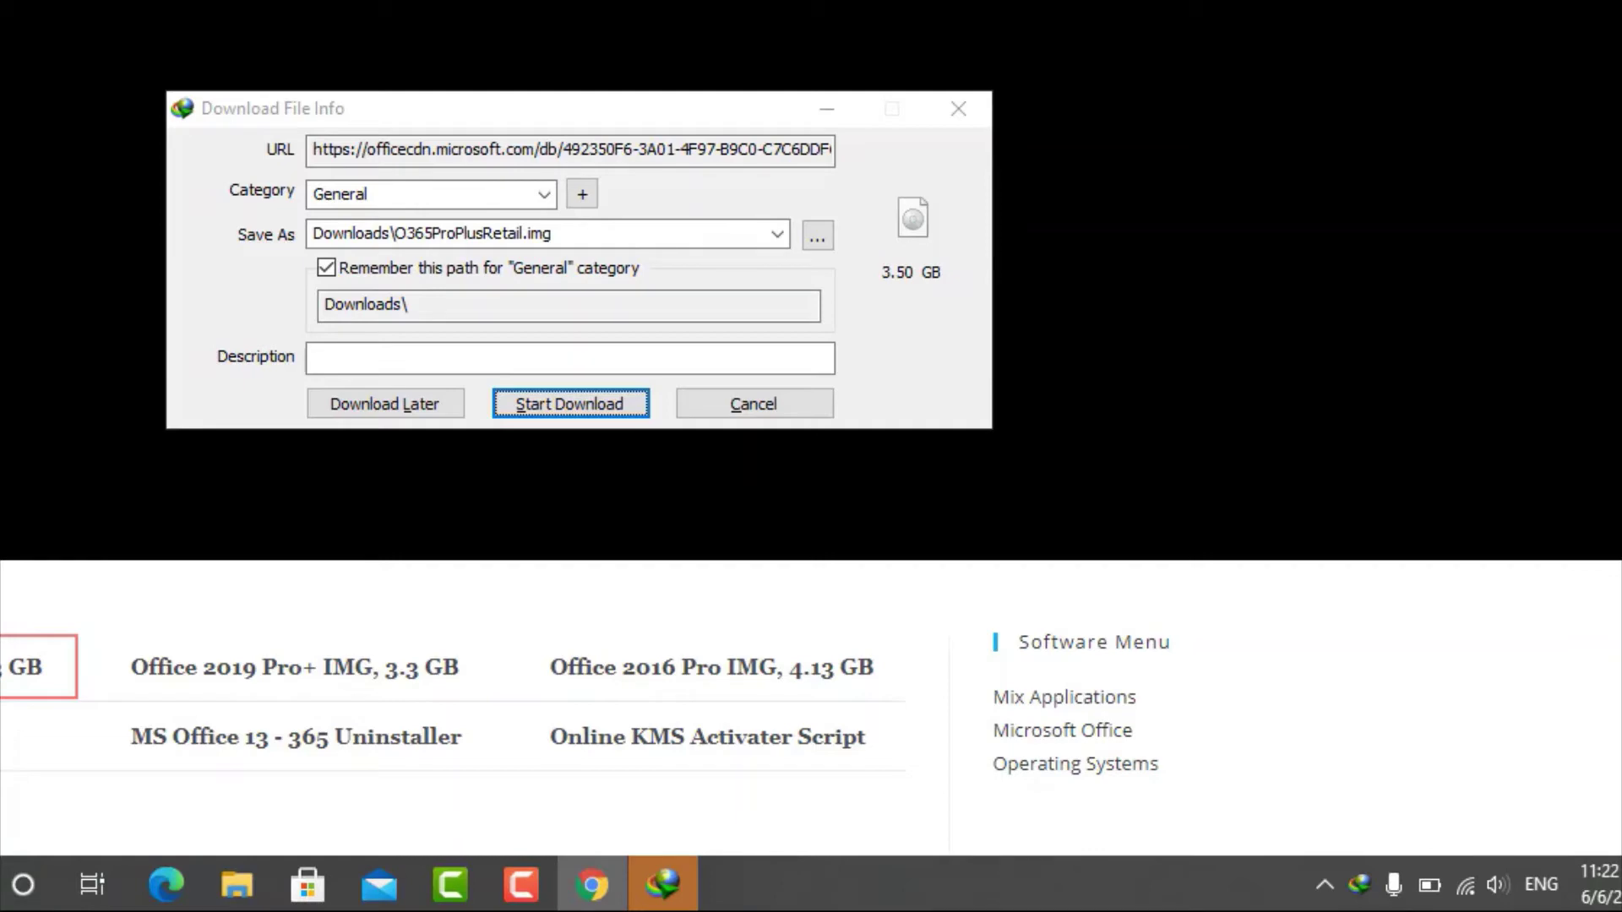
pyautogui.hotkey('alt', 'Tab')
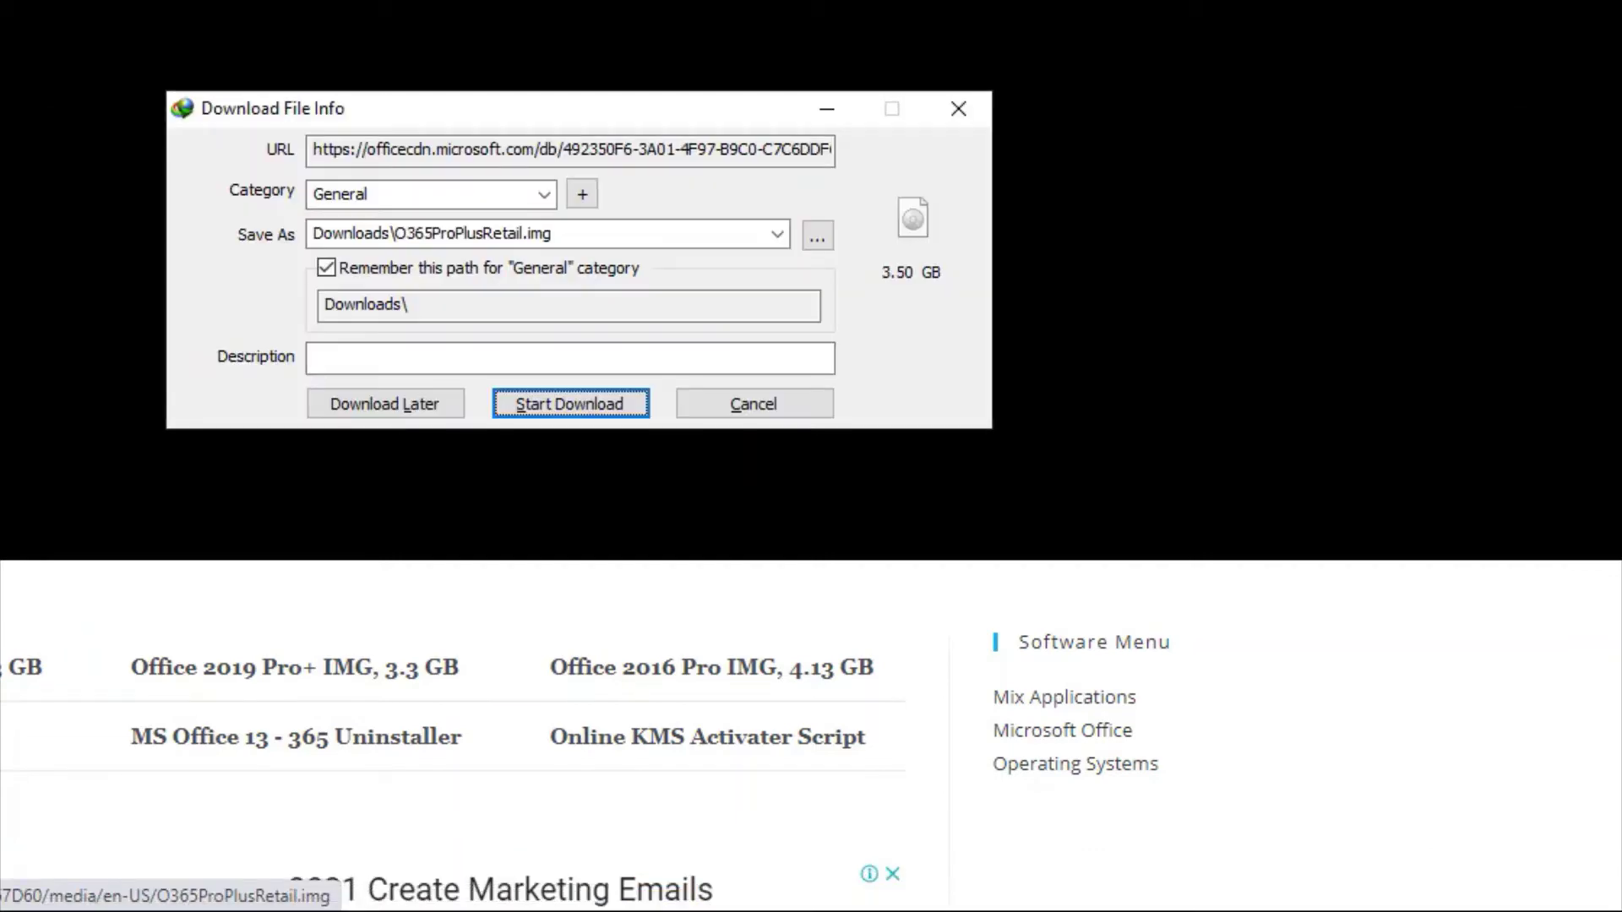
pyautogui.hotkey('shift', 'Tab')
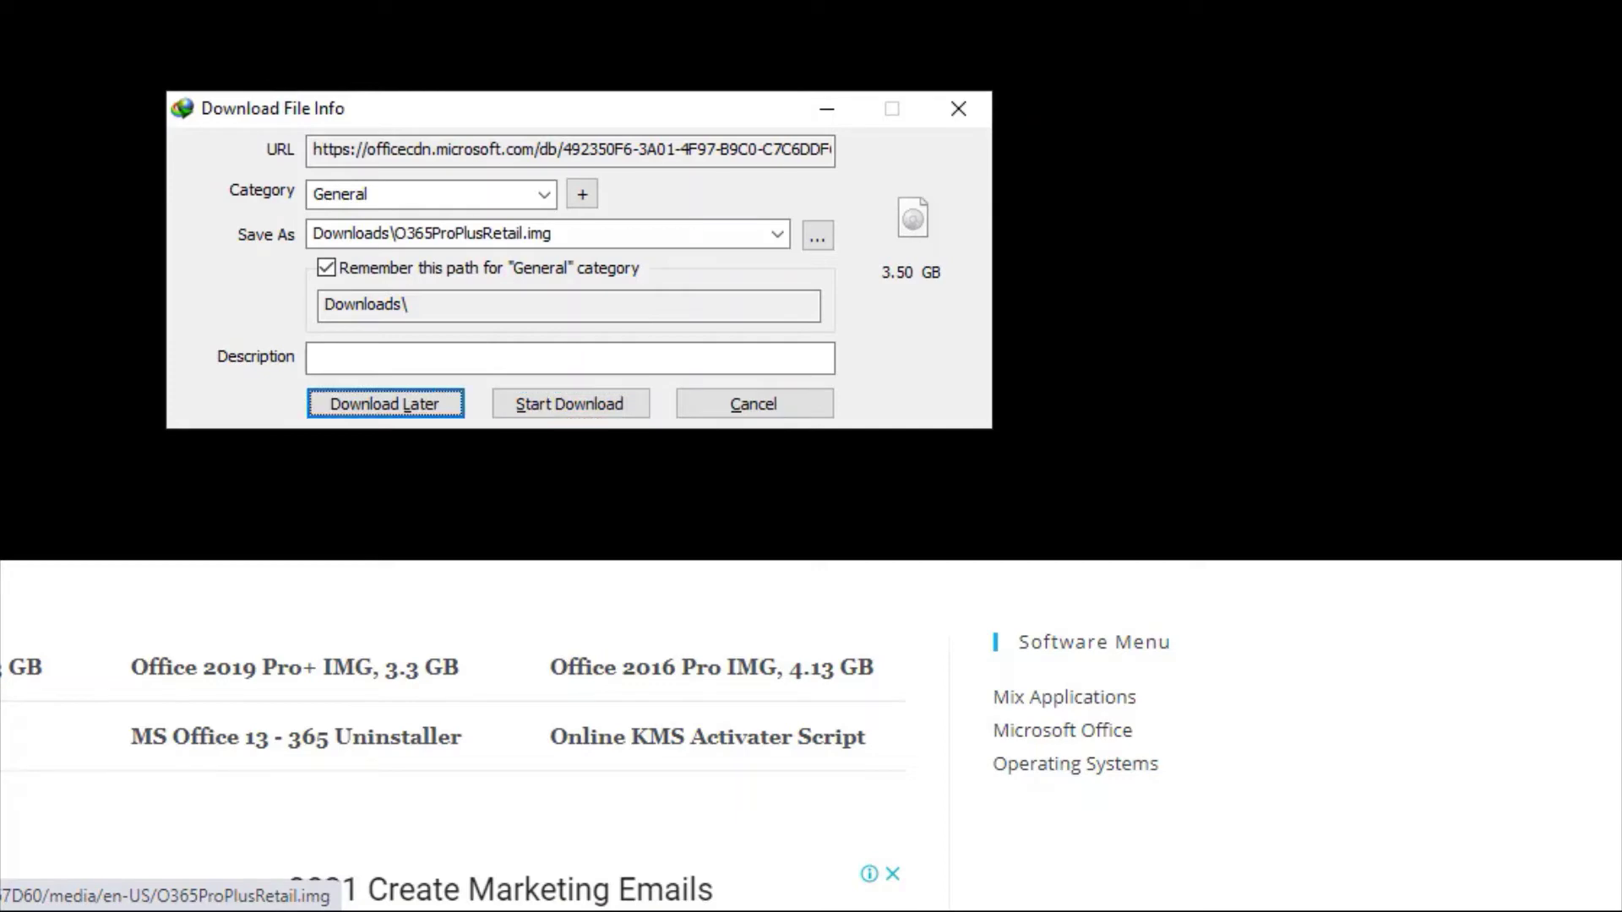
pyautogui.press('Tab')
pyautogui.press('Tab')
pyautogui.press('space')
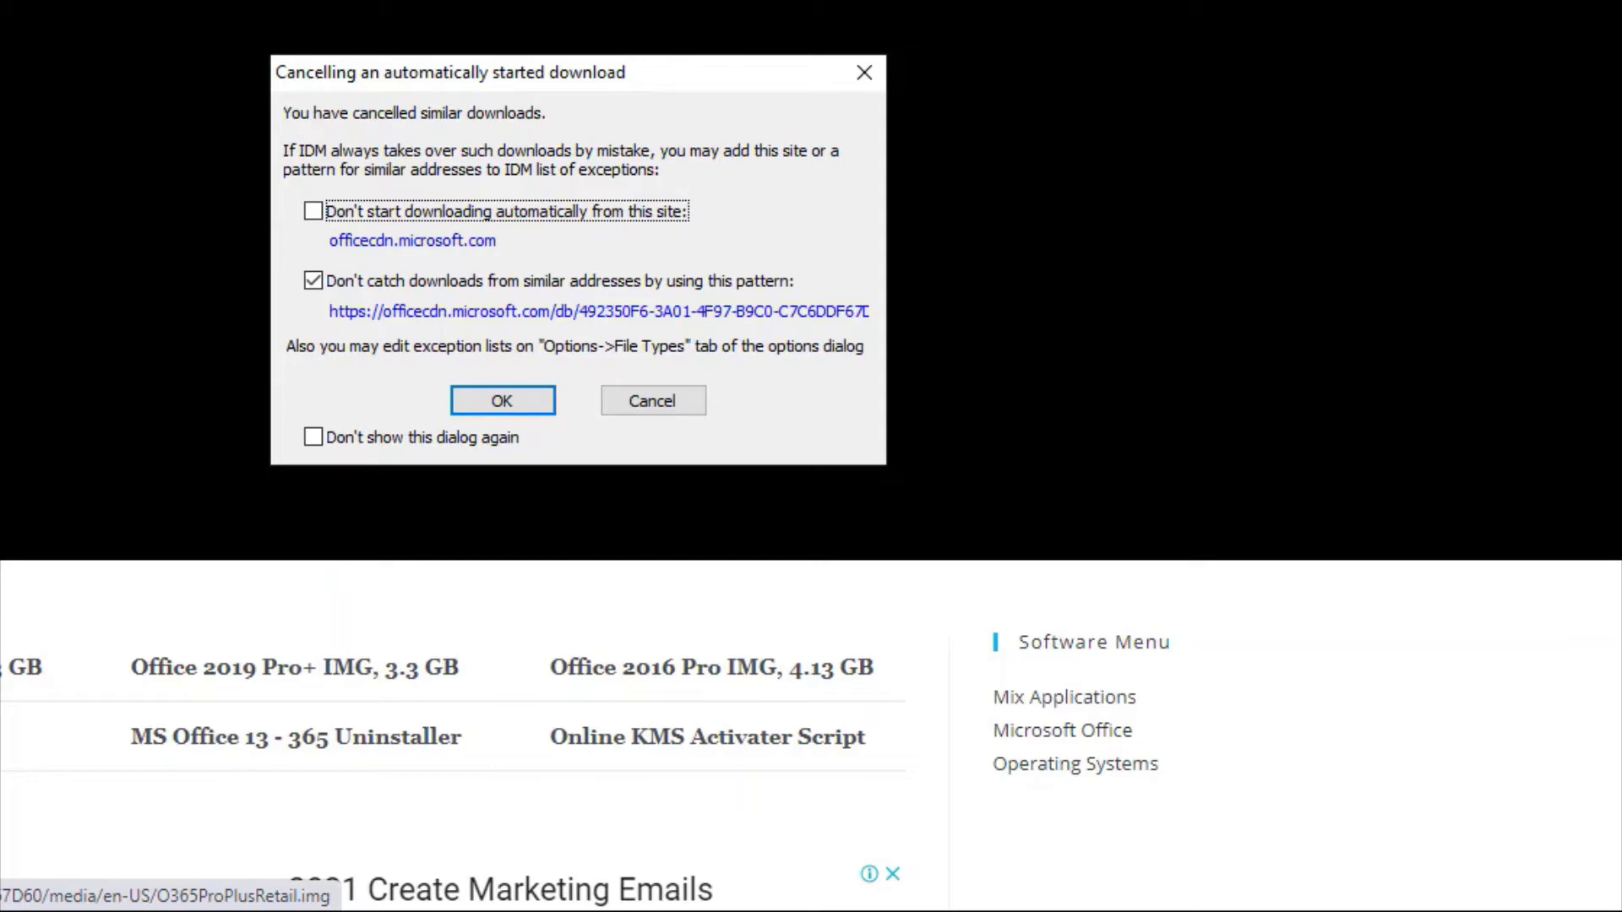
# Clear the exception for similar download addresses, accept the cancellation dialog and decline sending a report to the IDM developers
pyautogui.press('Tab')
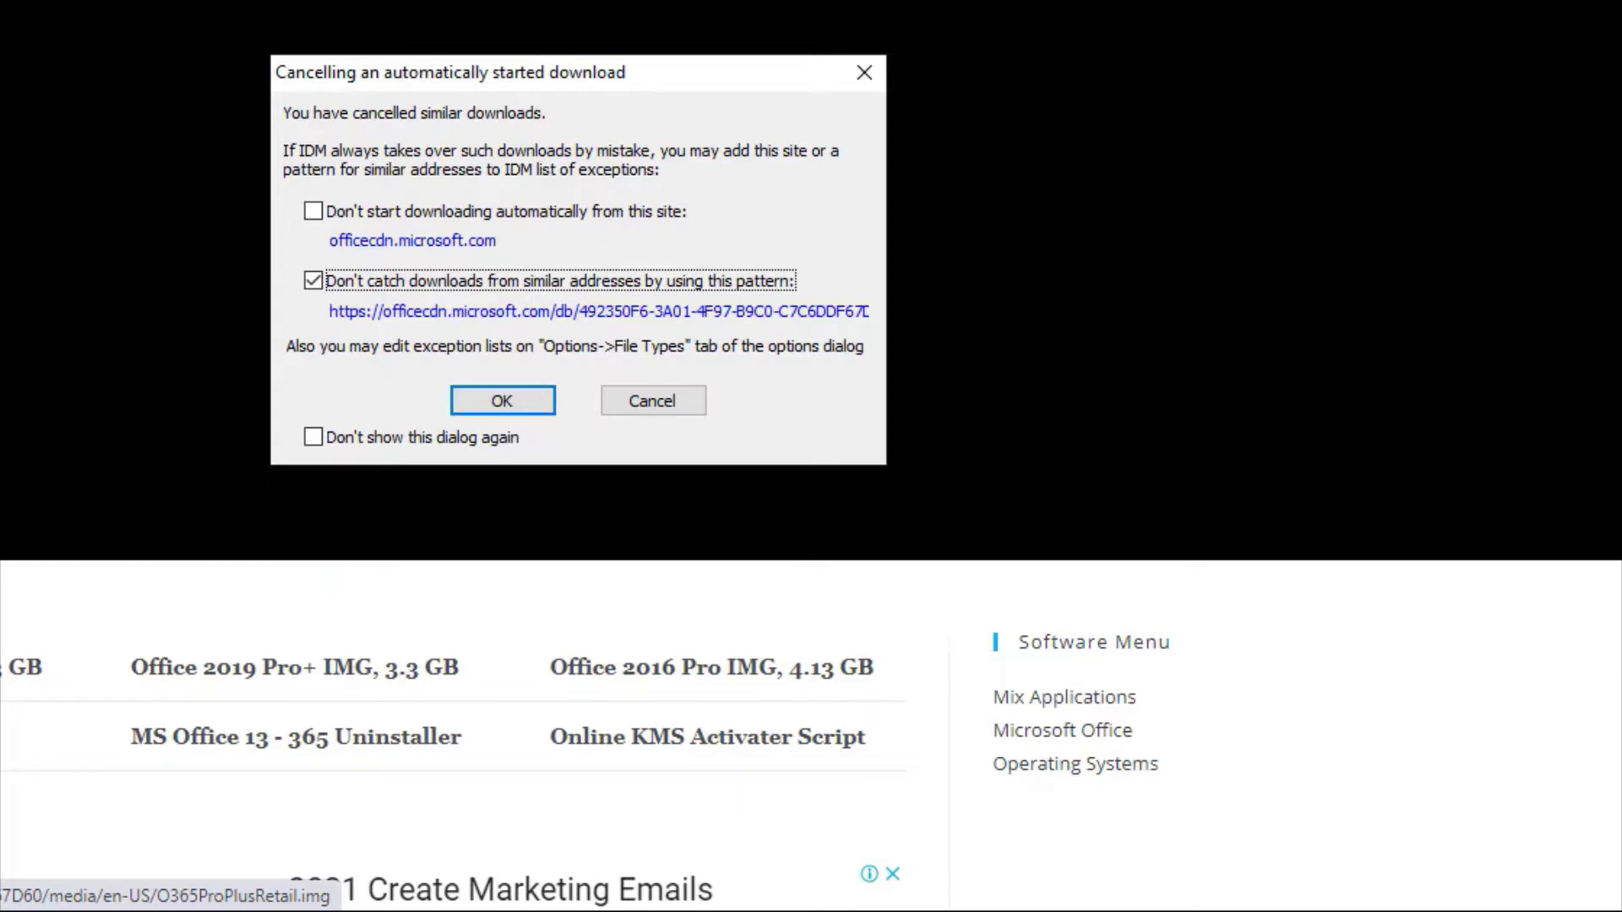
pyautogui.press('Tab')
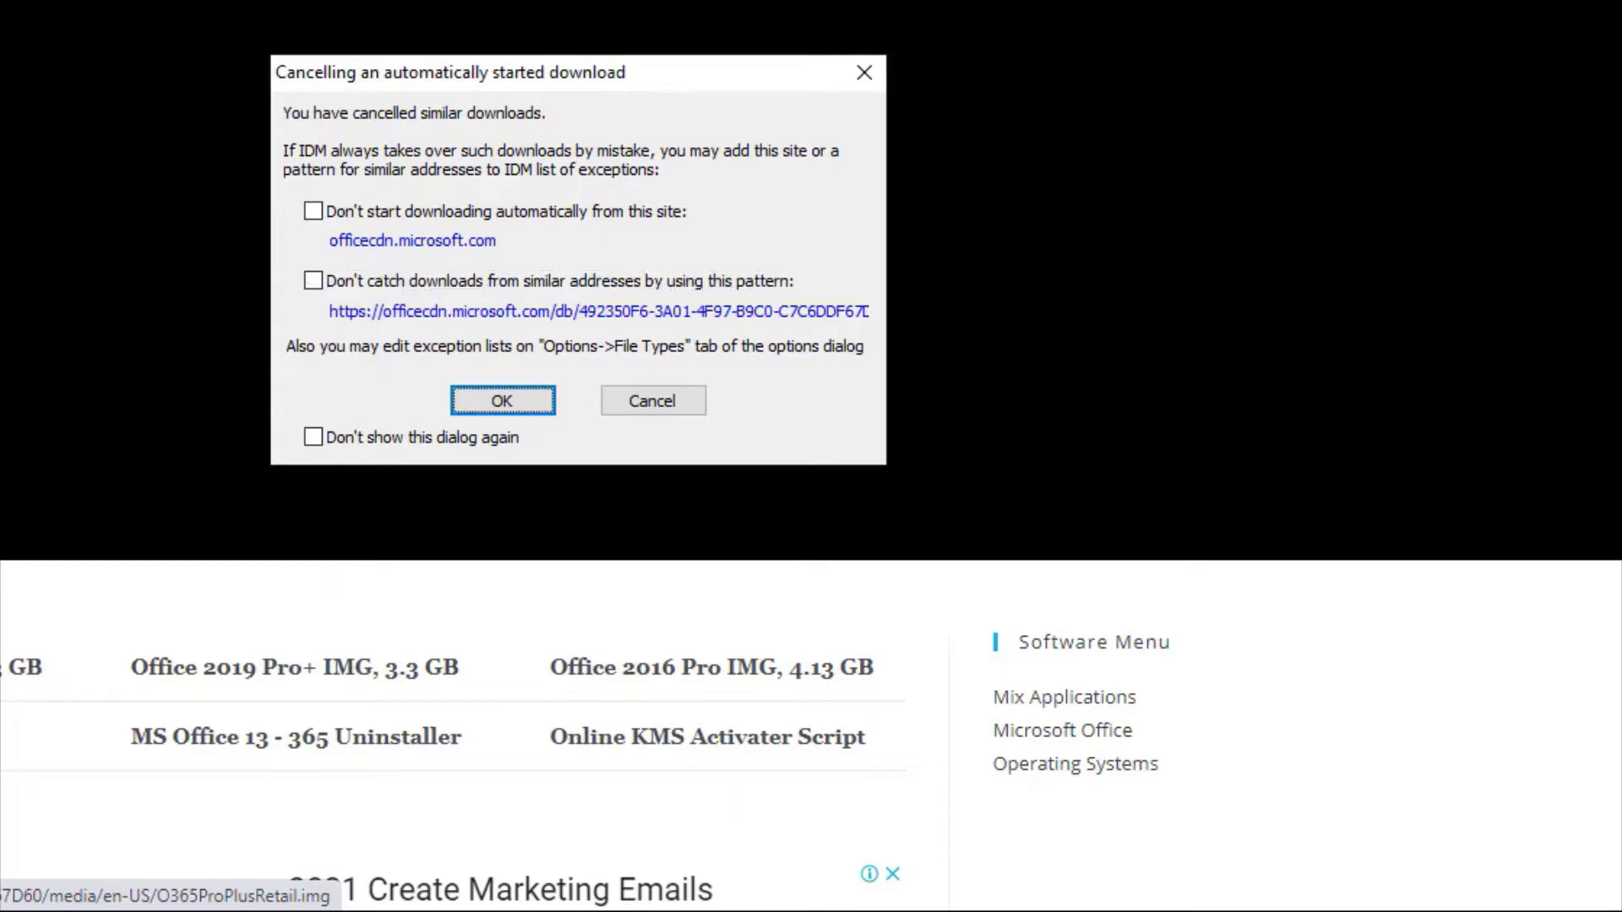
pyautogui.press('Return')
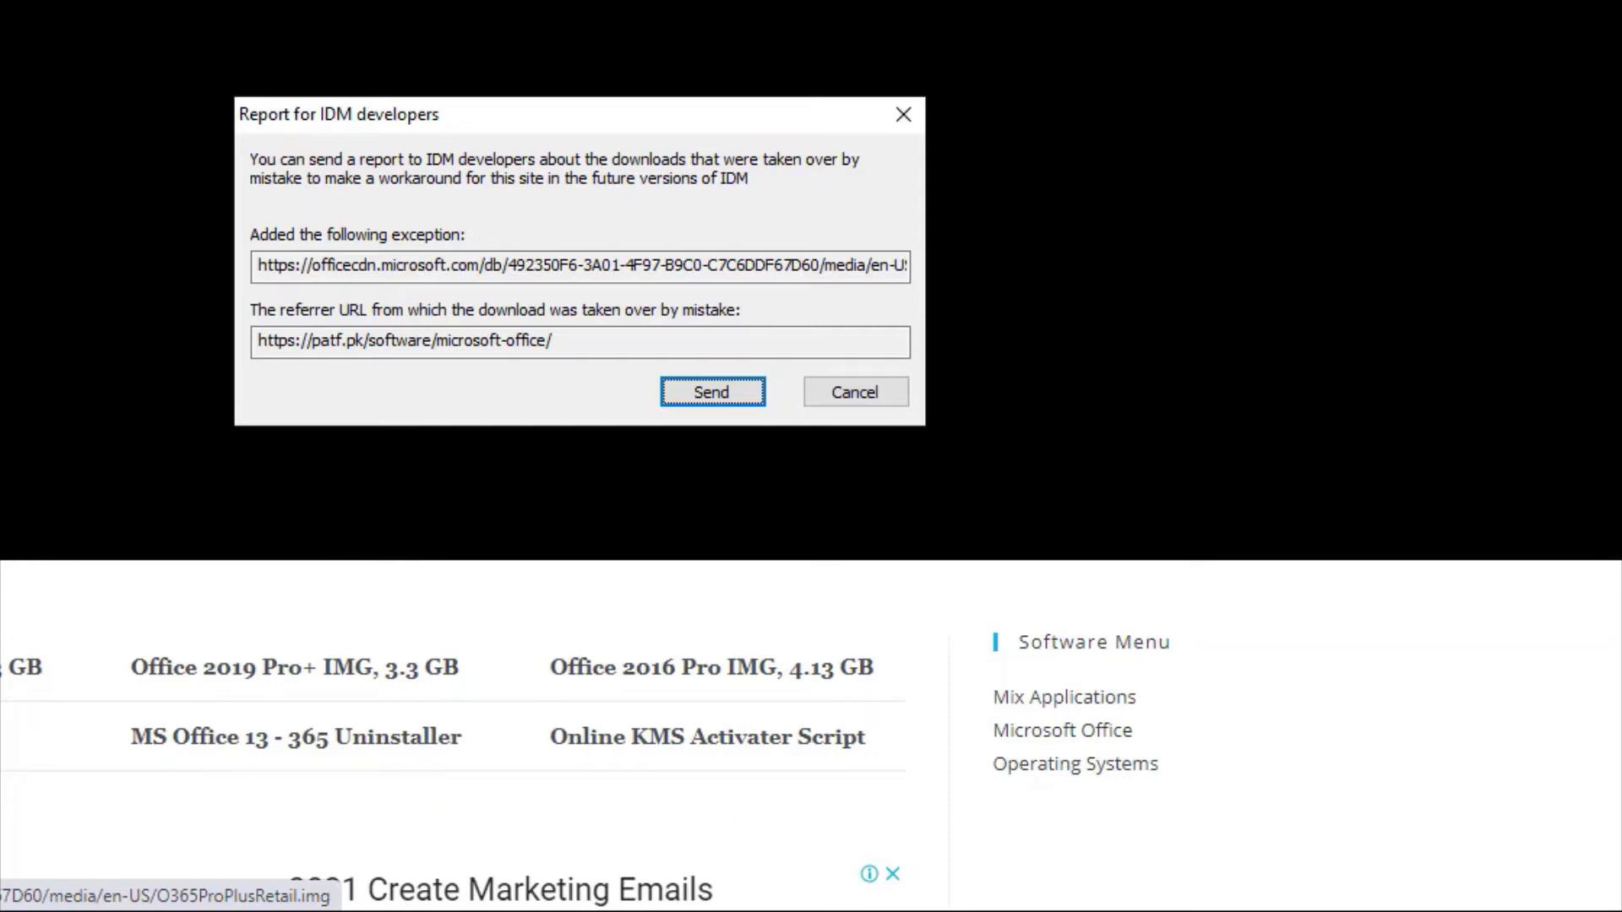
pyautogui.press('Tab')
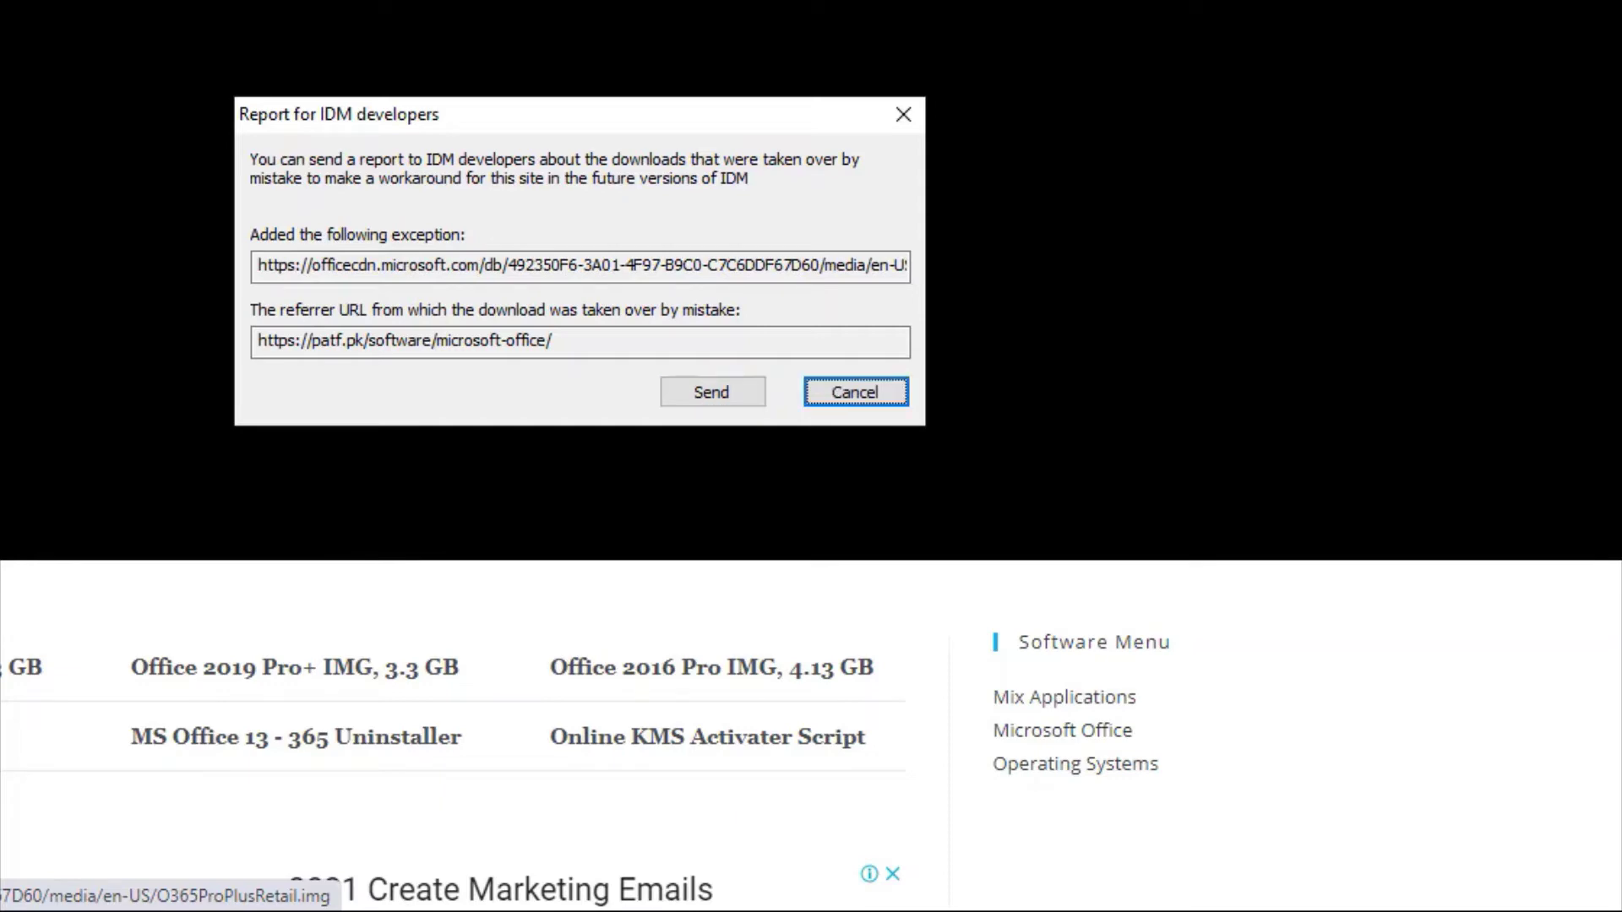
pyautogui.press('Return')
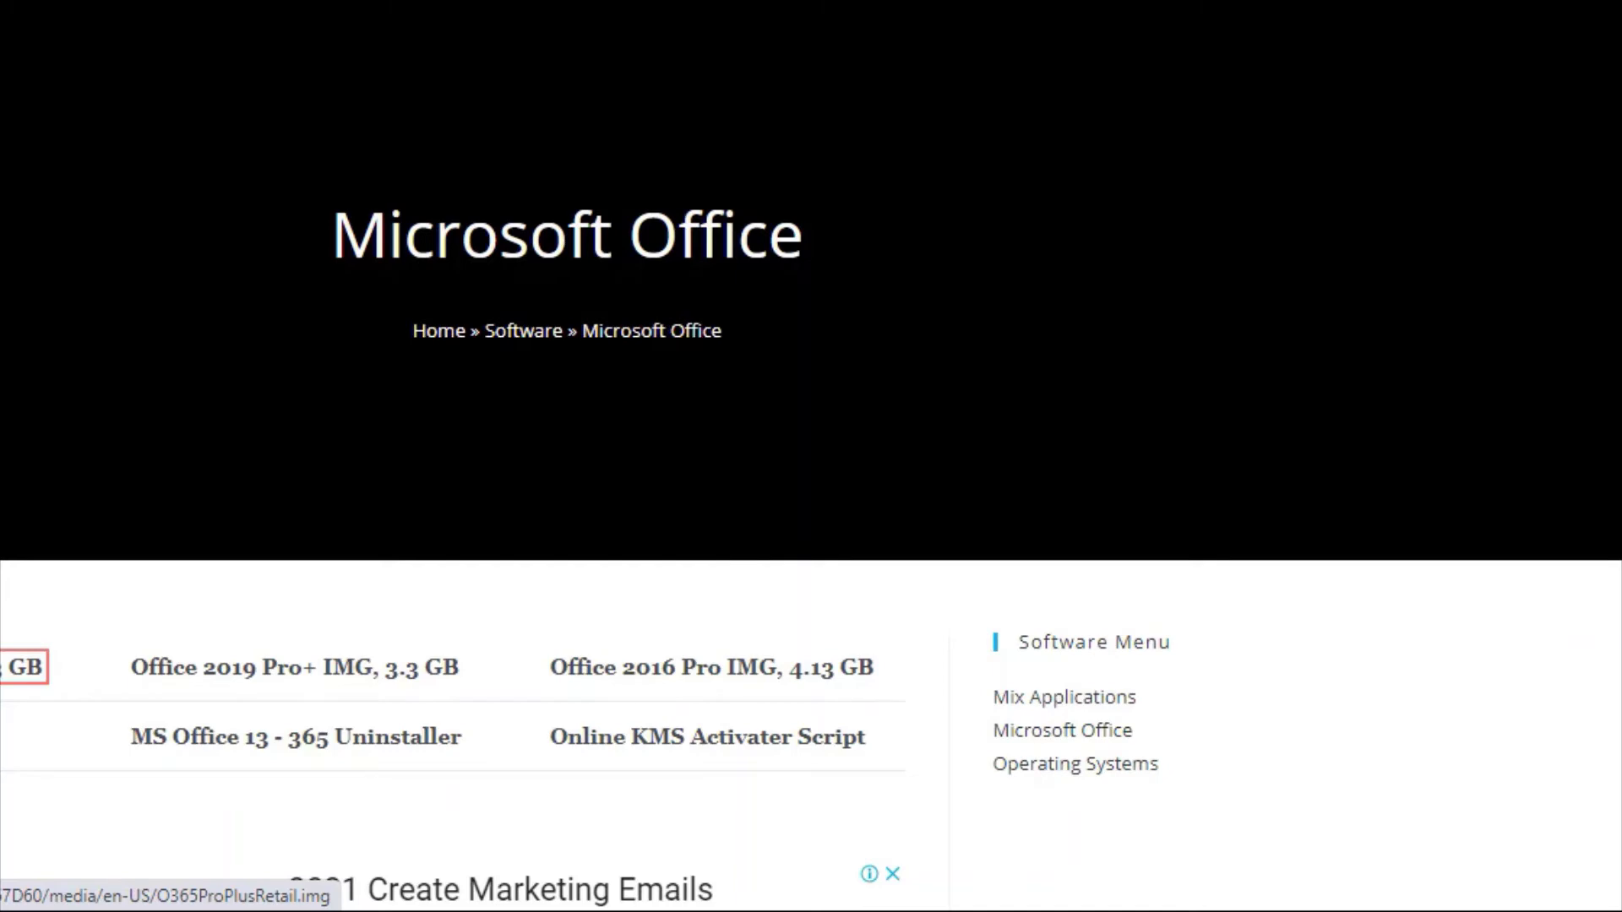
# Go through the browser settings to the installed extensions and remove the IDM Integration Module
pyautogui.hotkey('alt', 'f')
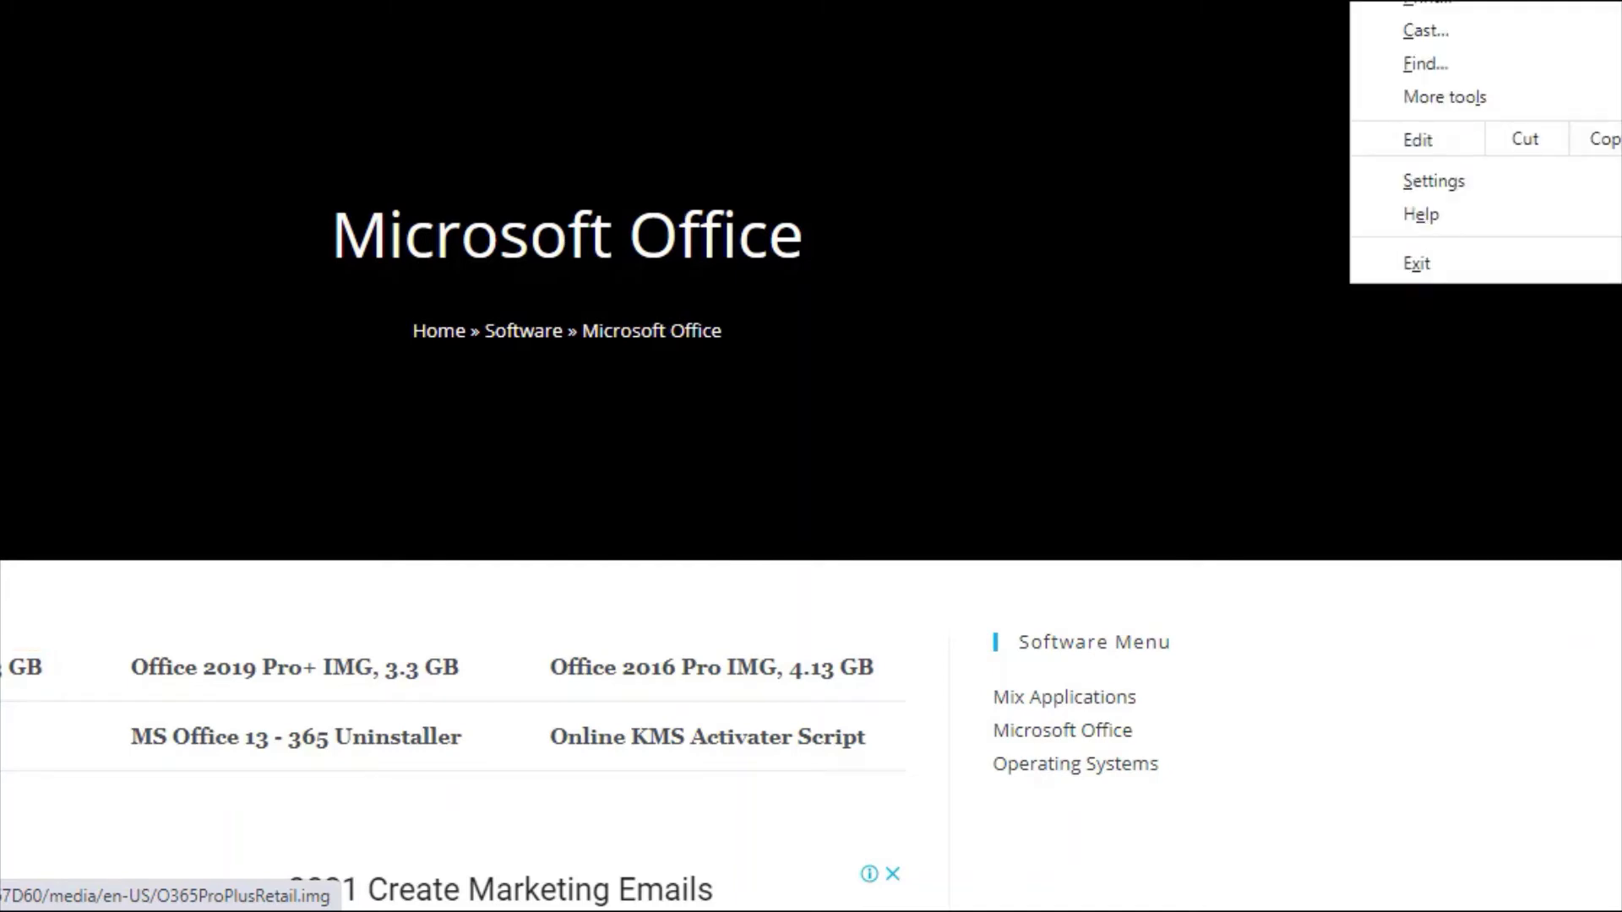
pyautogui.press('s')
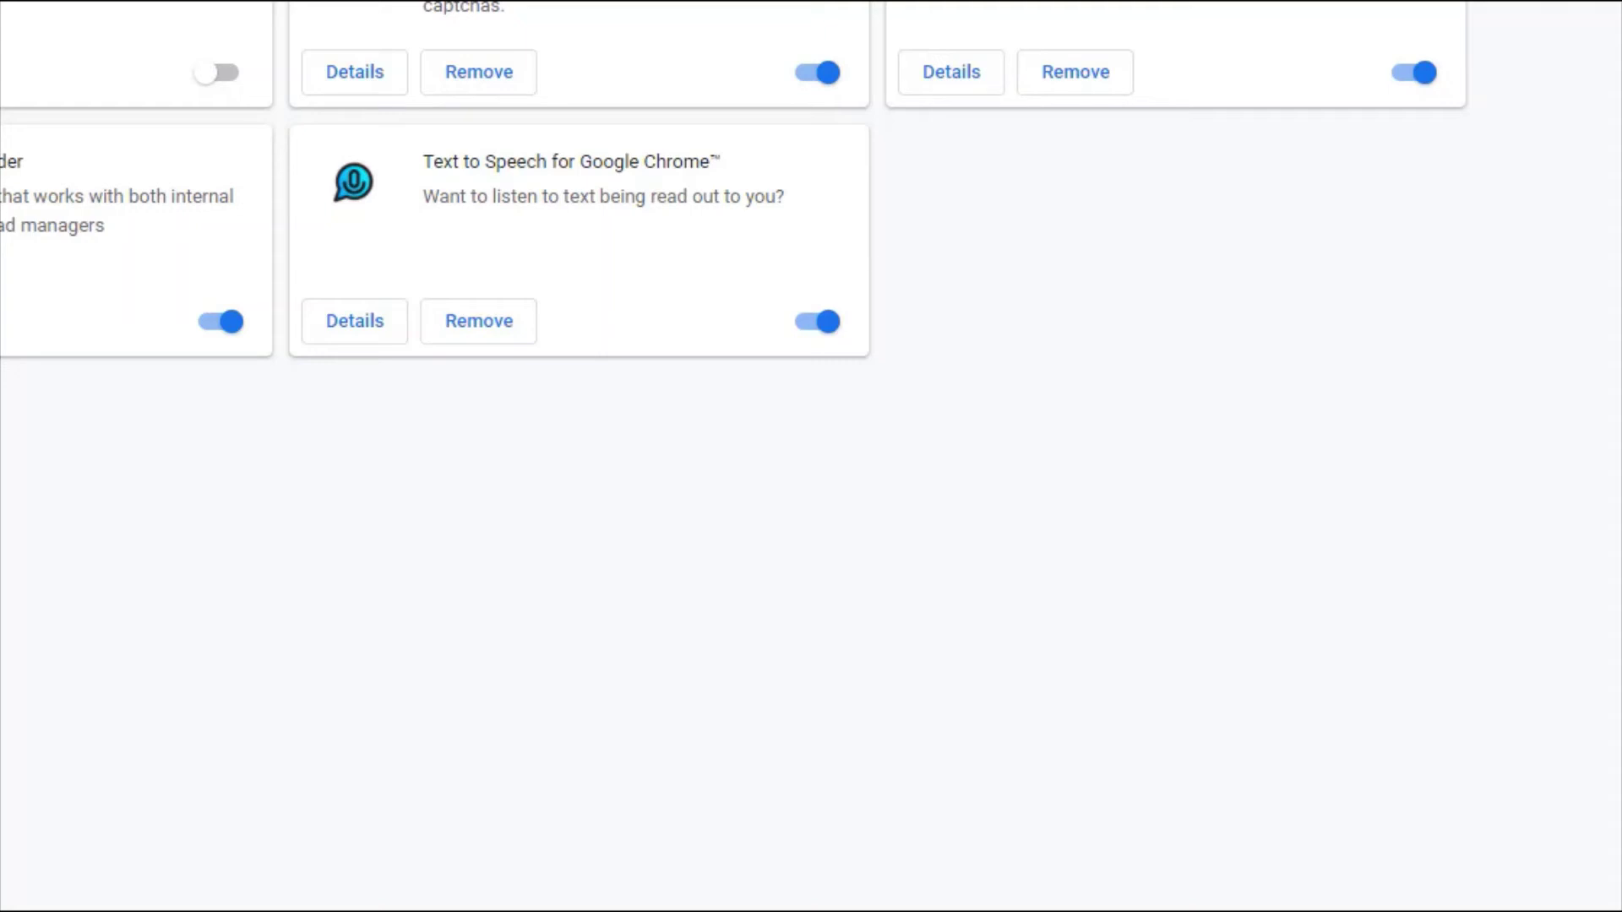
pyautogui.write('c')
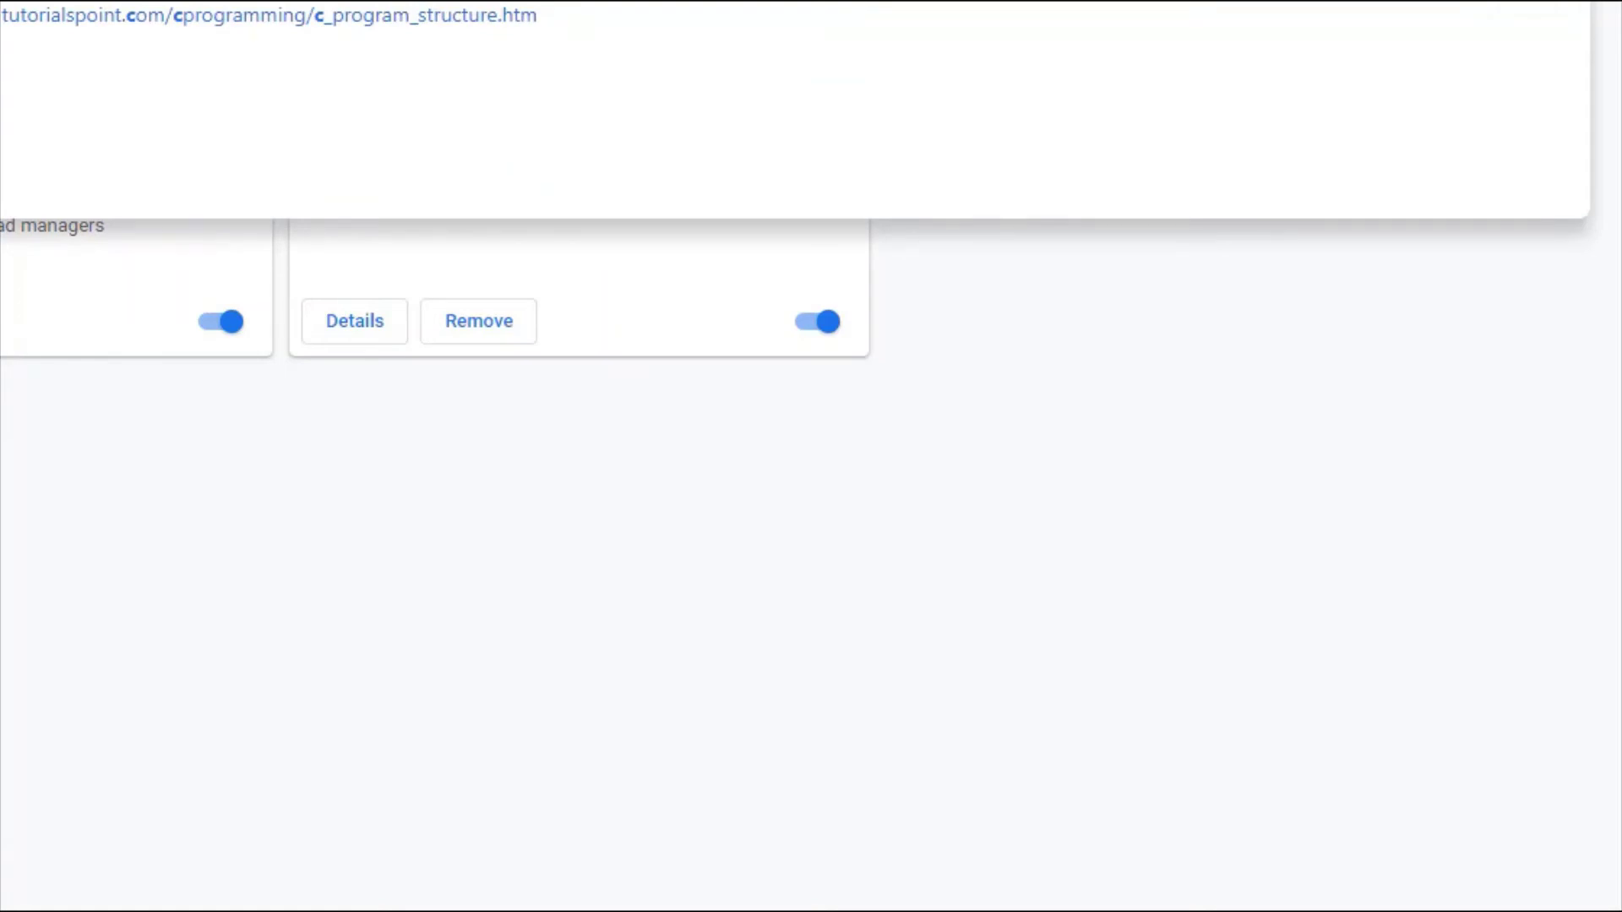
pyautogui.press('Return')
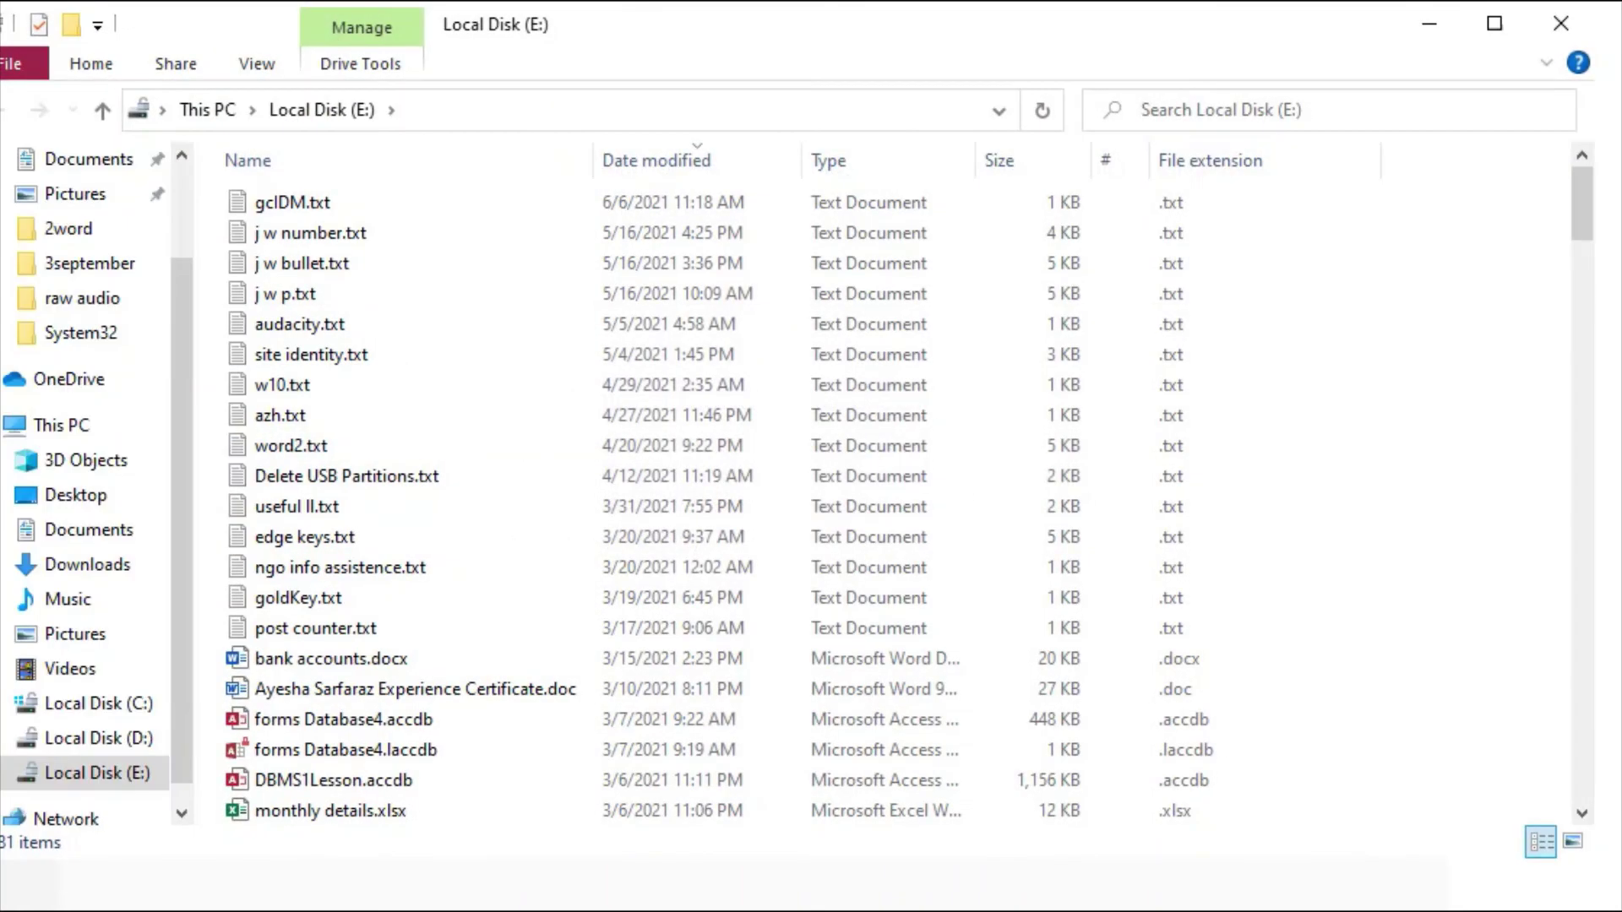
# Copy the entire text of gcIDM.txt on Local Disk (E:) and close the file
pyautogui.press('Down')
pyautogui.press('Up')
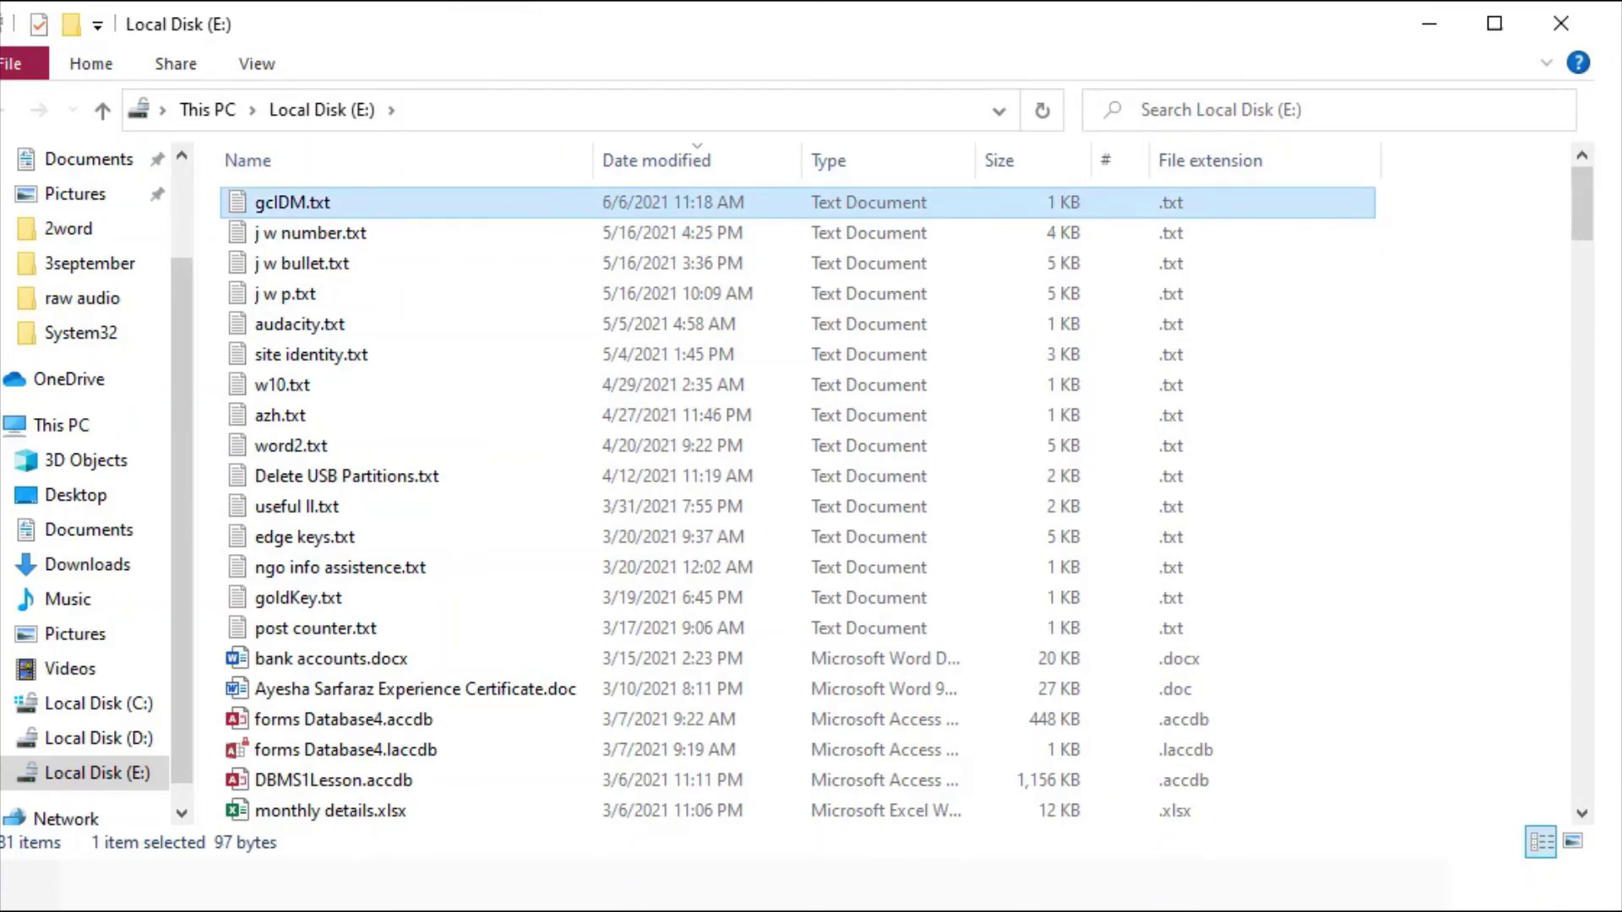
pyautogui.press('Return')
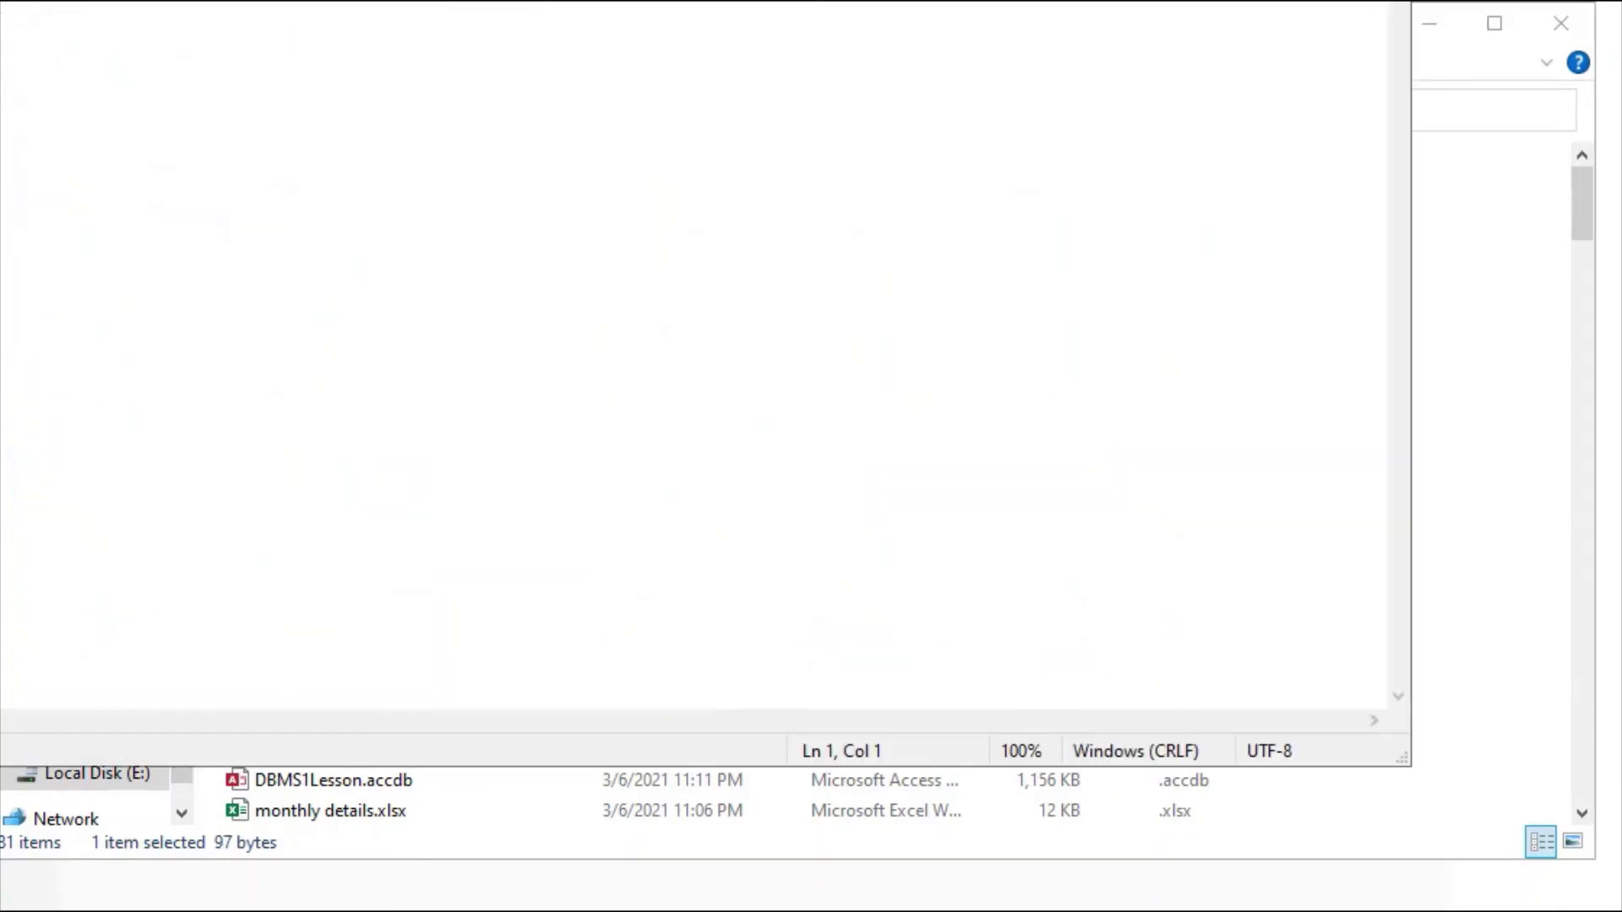
pyautogui.hotkey('ctrl', 'a')
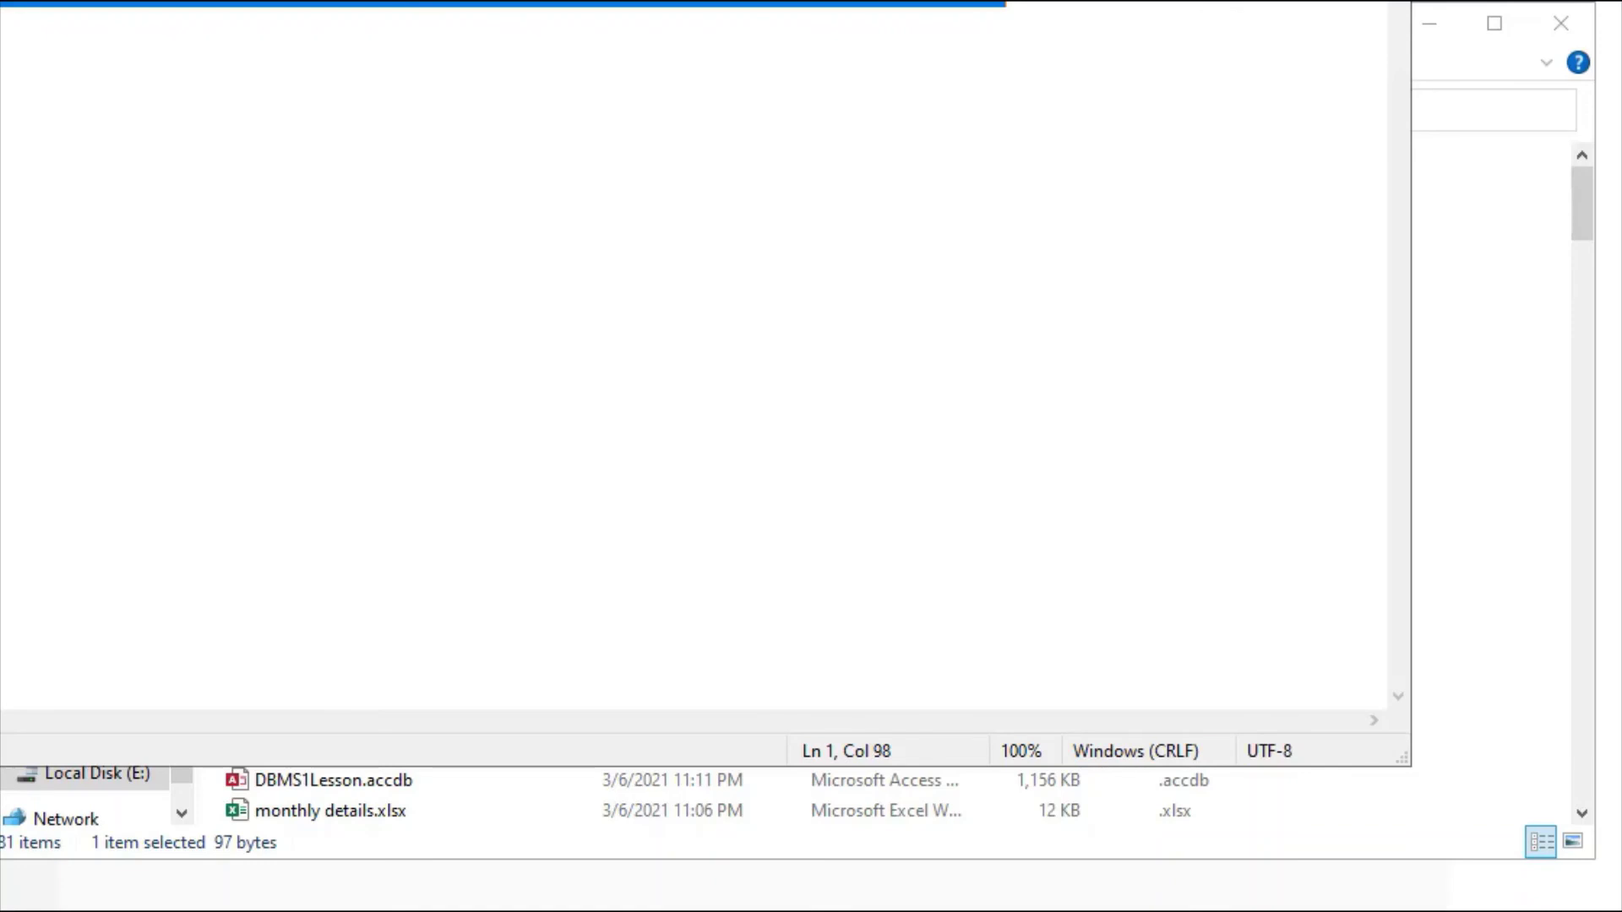
pyautogui.hotkey('alt', 'F4')
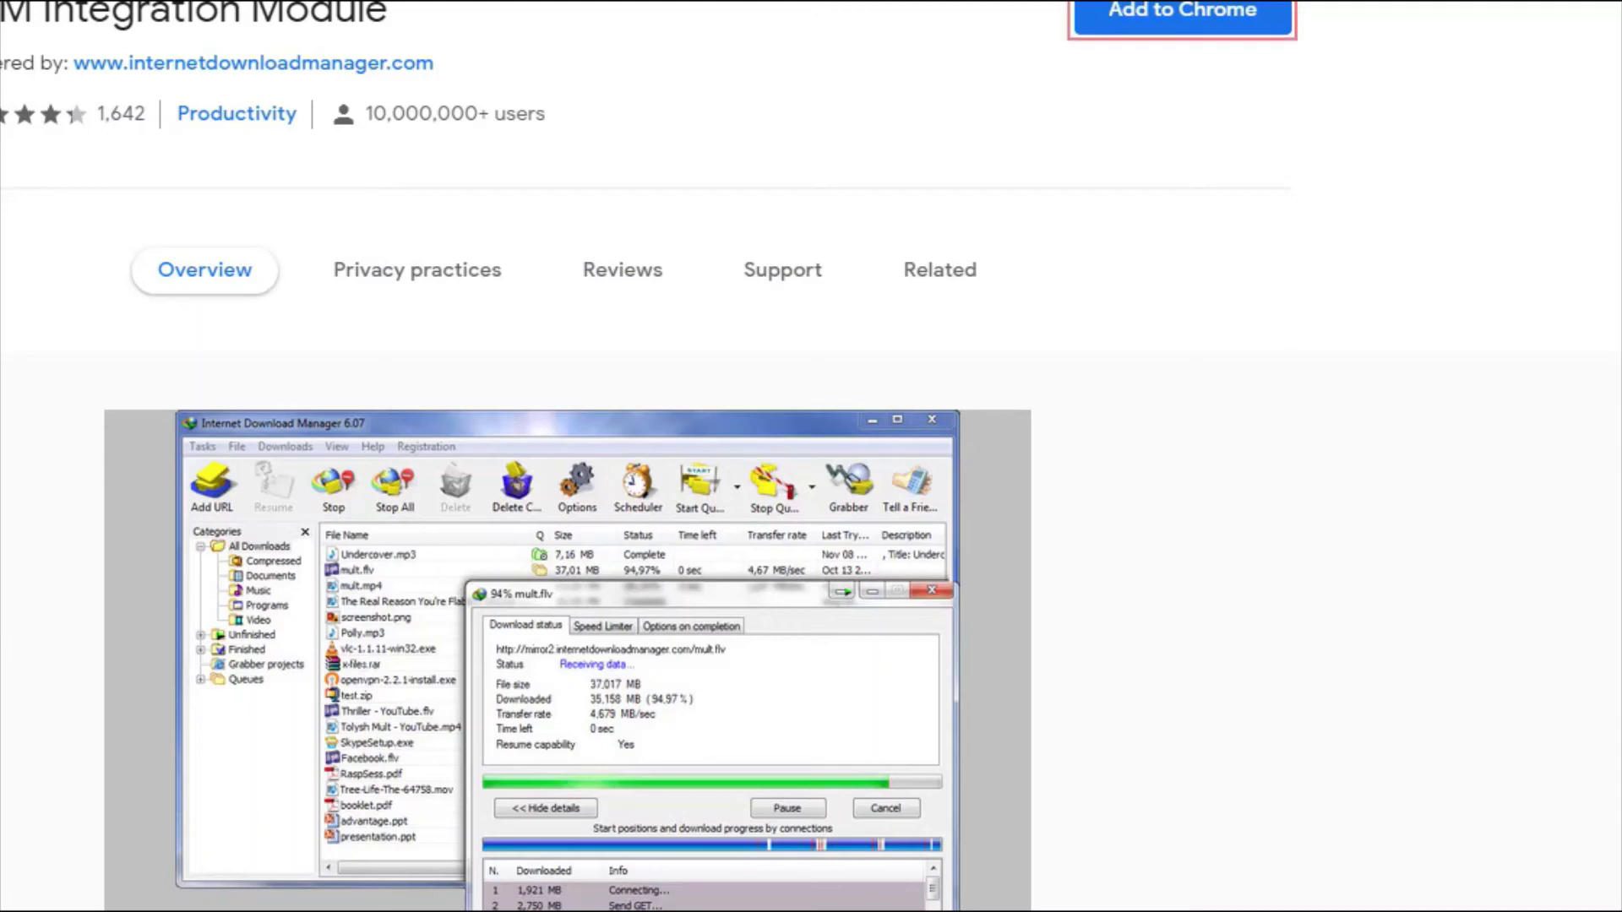
# Add the IDM Integration Module extension to Chrome from its web store page and approve the installation
pyautogui.click(1183, 11)
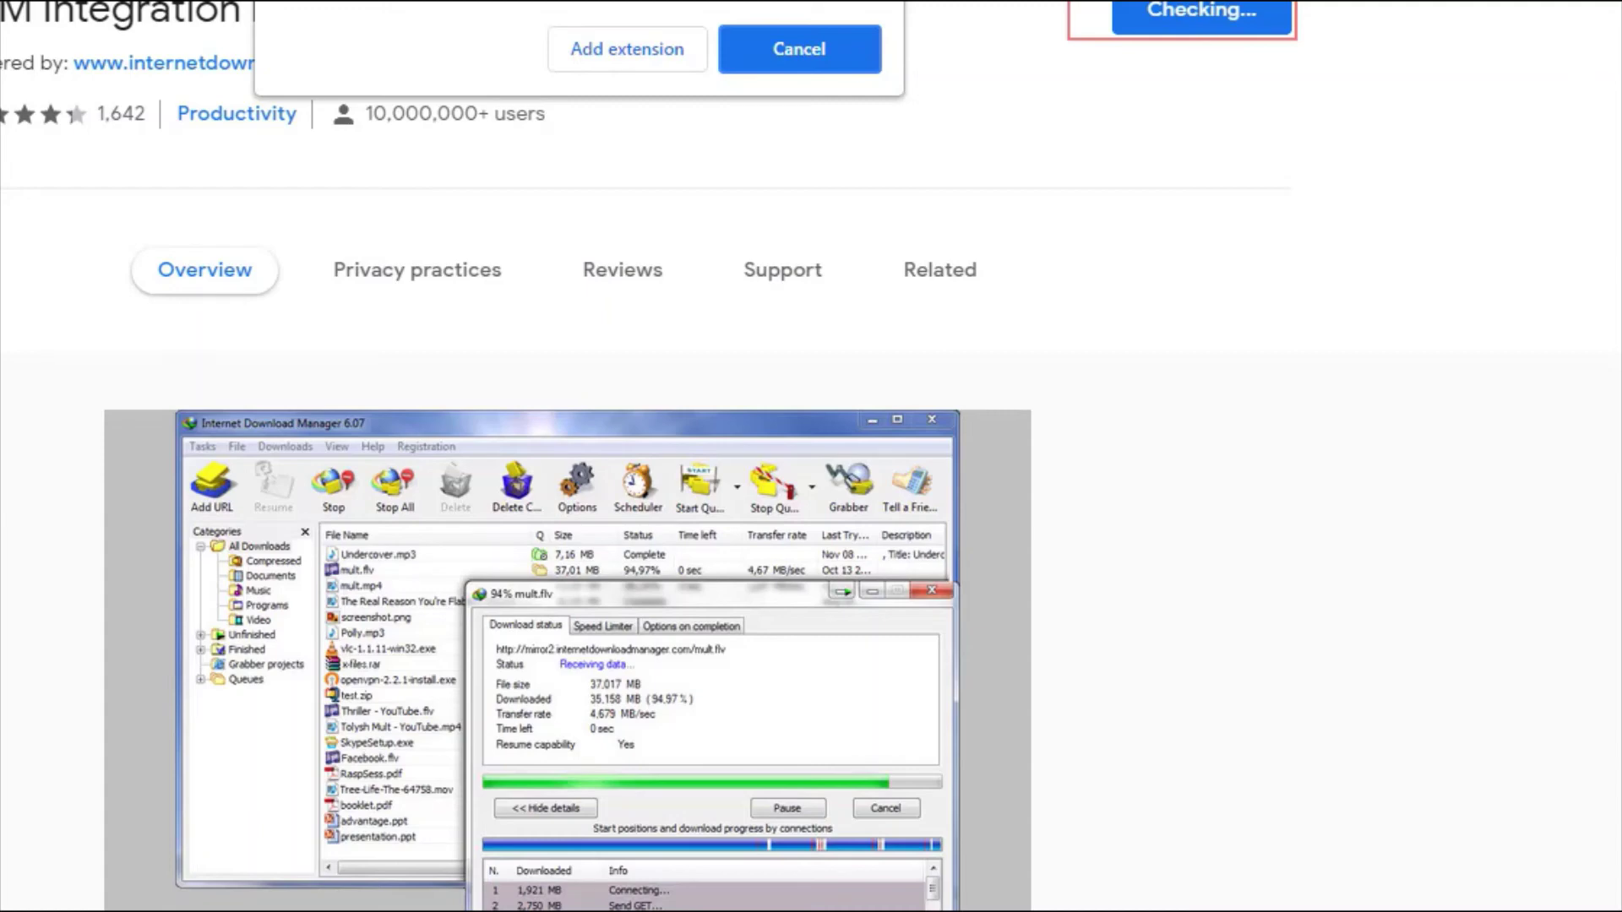
pyautogui.press('Tab')
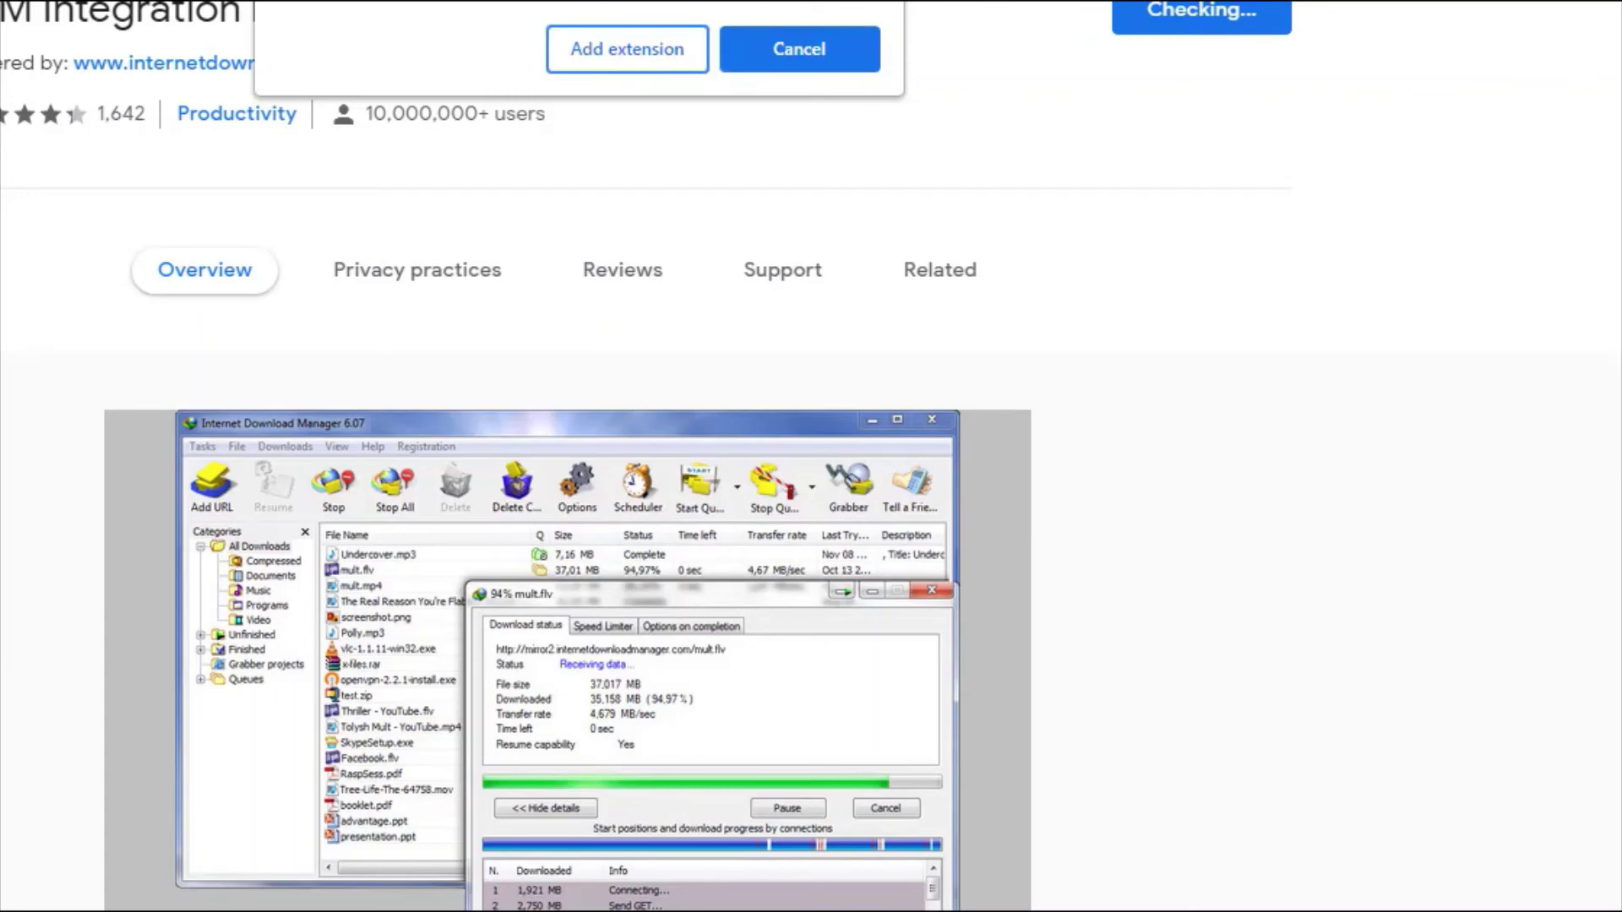
pyautogui.press('Return')
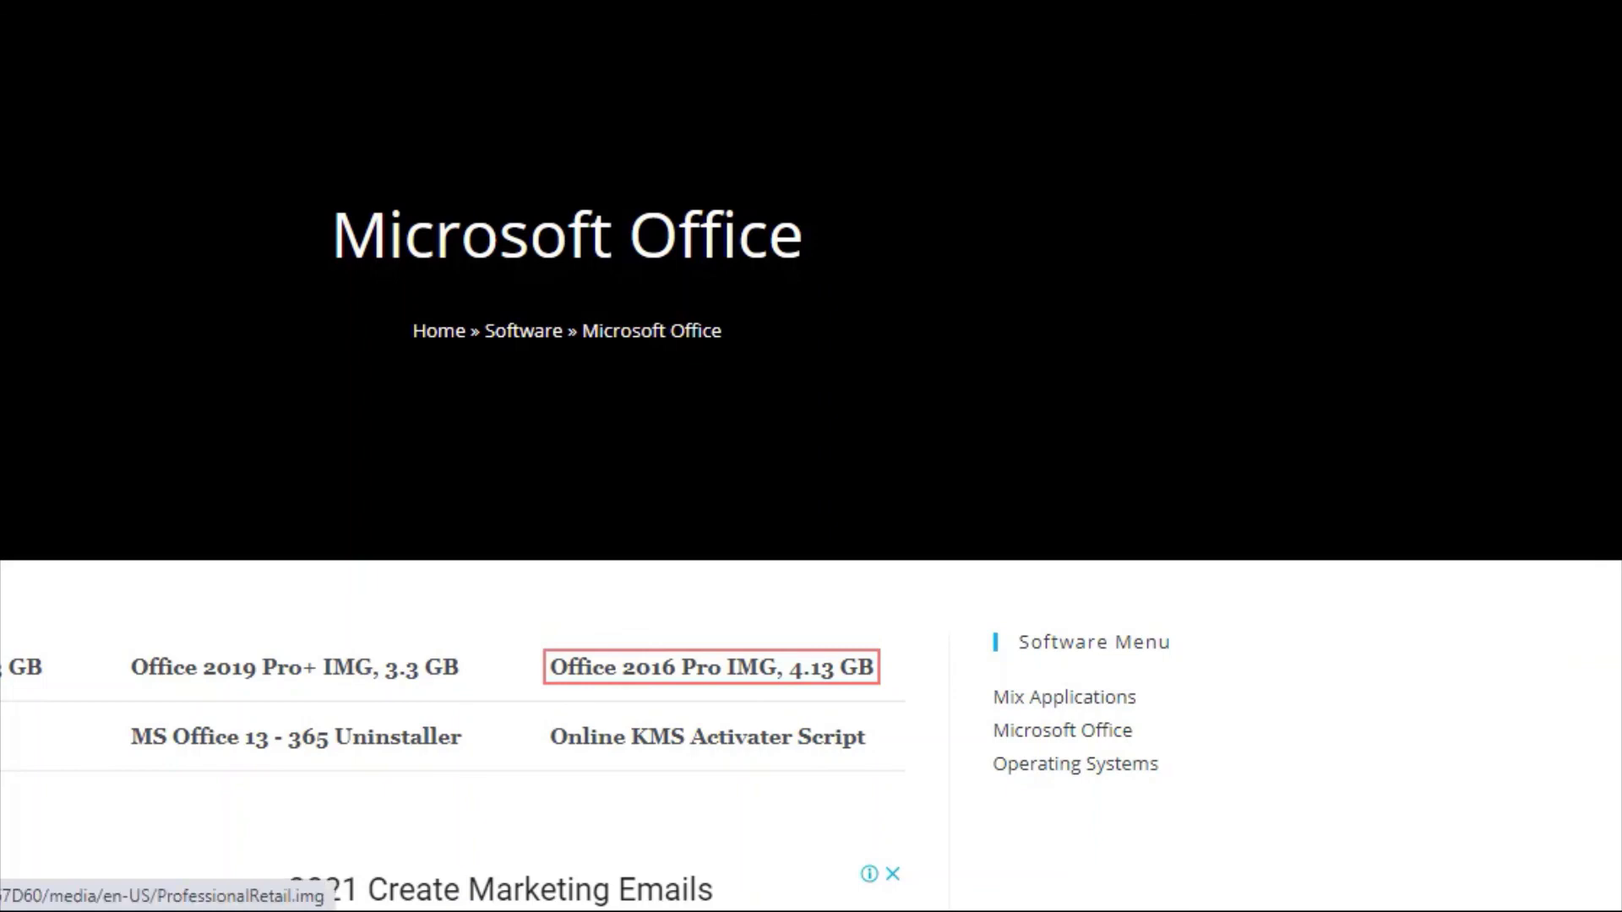
# Try the Office 2016 Pro IMG download and cancel ProfessionalRetail.img in the Download File Info dialog
pyautogui.click(712, 668)
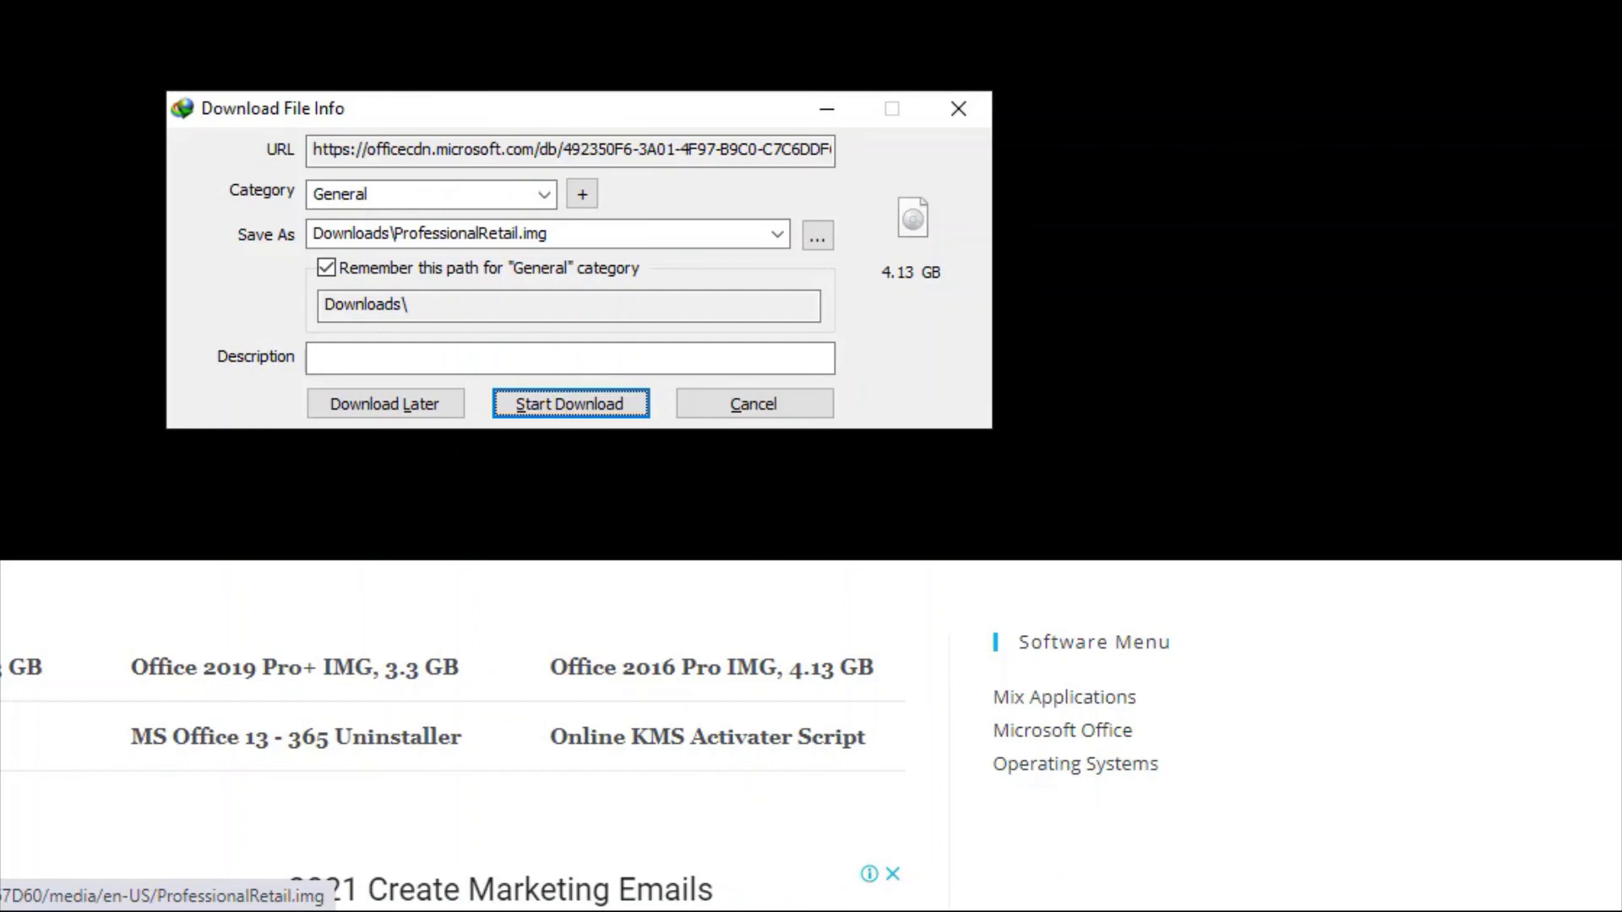
pyautogui.press('Escape')
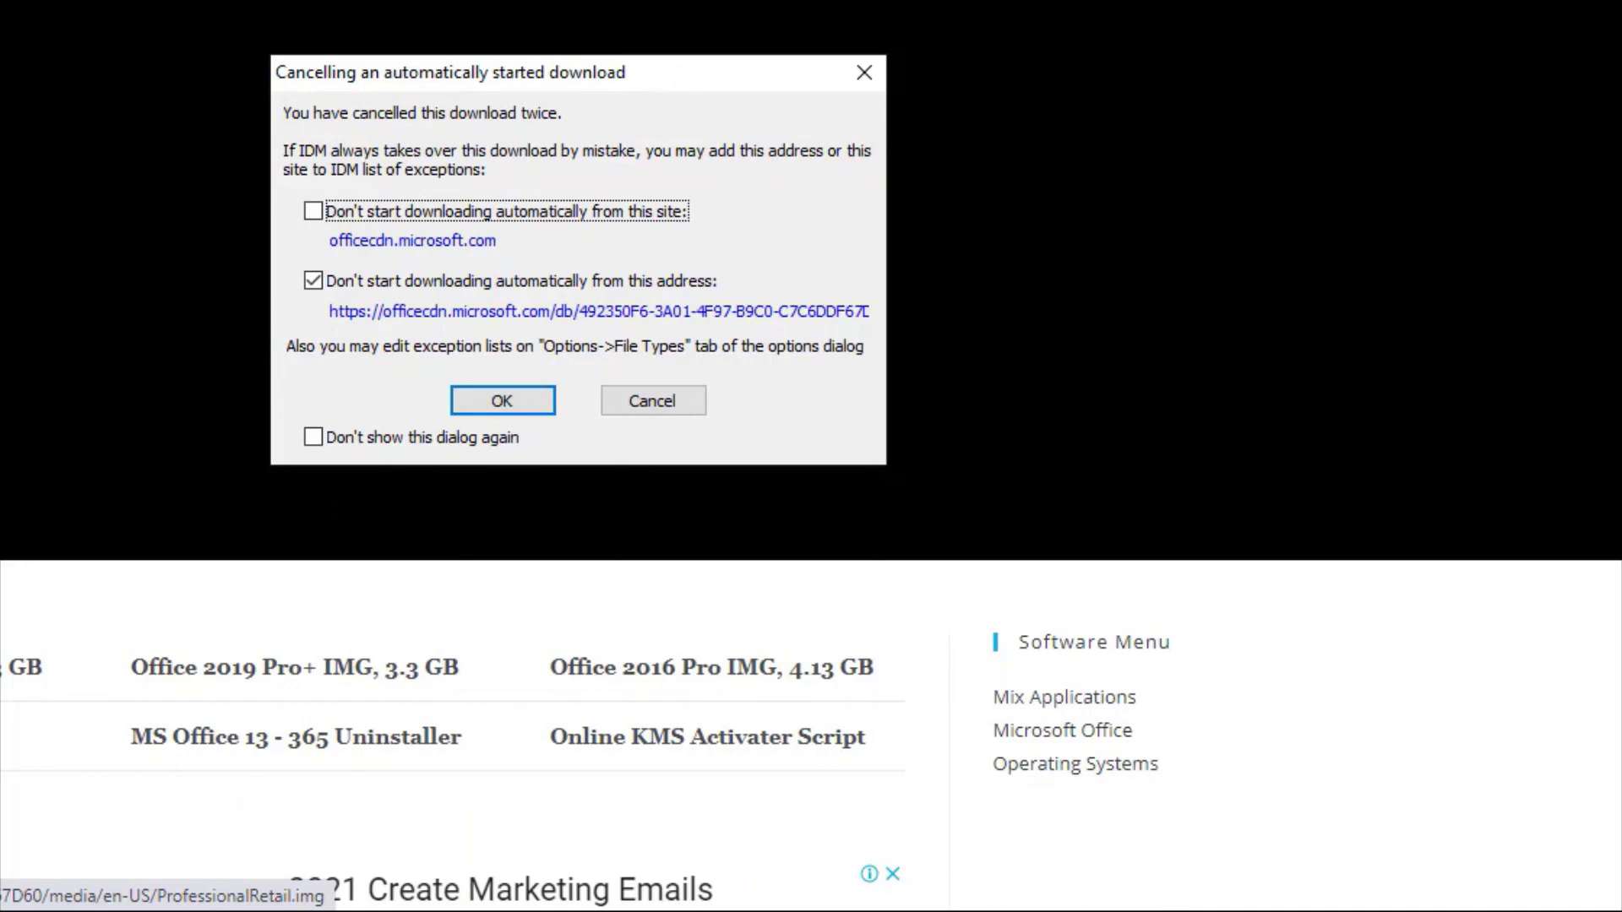
# Clear the exception for this download address, accept the cancellation dialog and decline sending a report to the IDM developers
pyautogui.press('Tab')
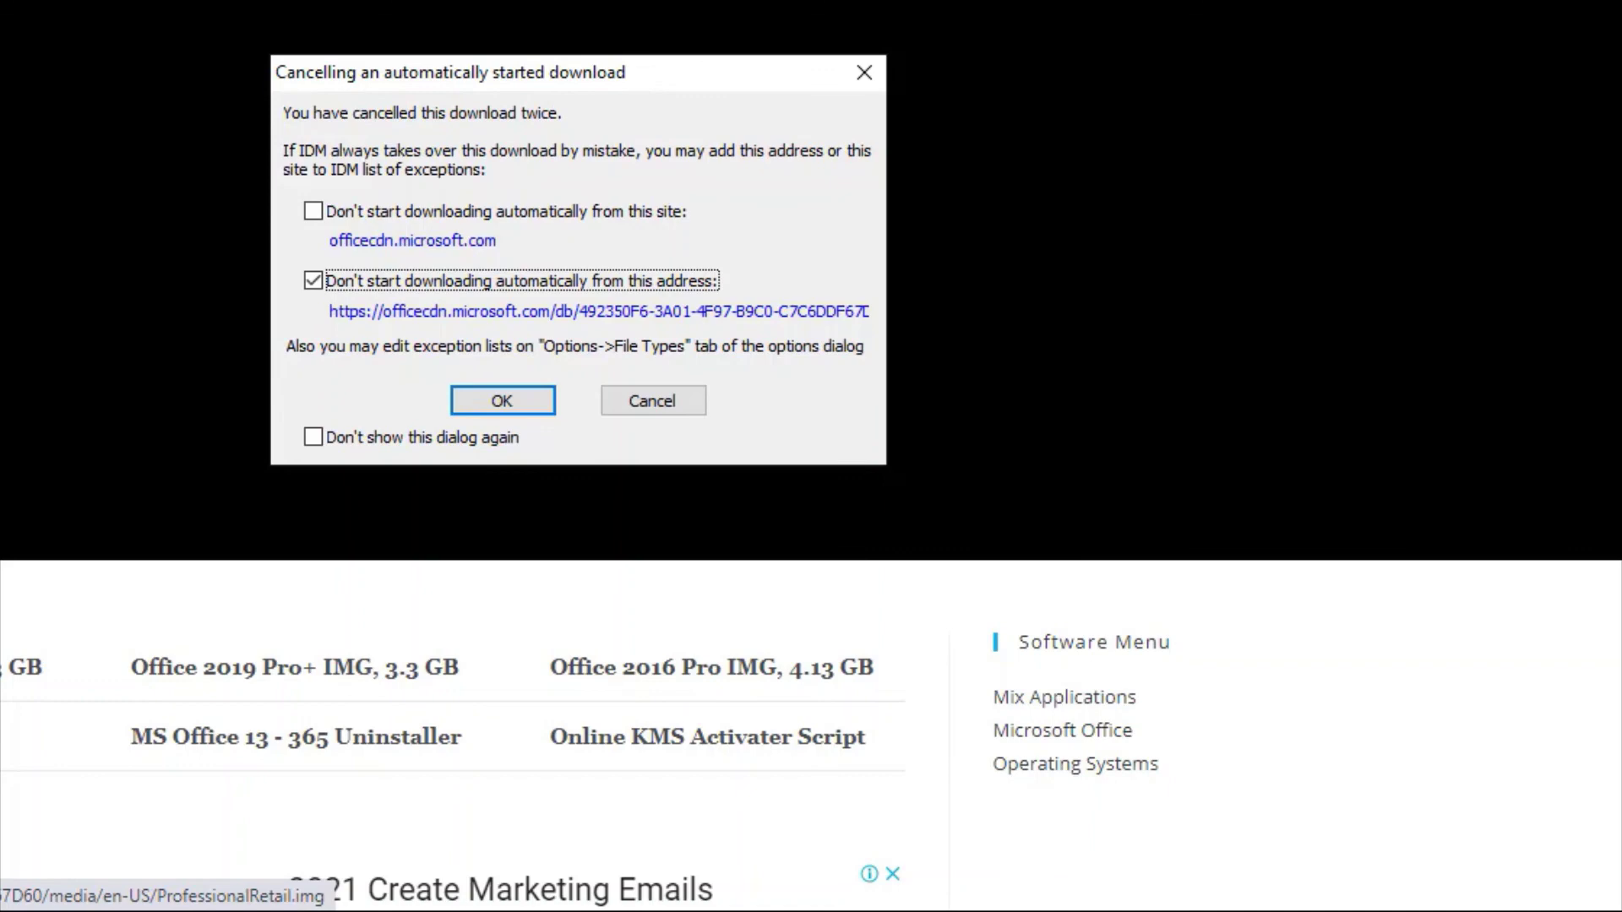
pyautogui.press('space')
pyautogui.press('Tab')
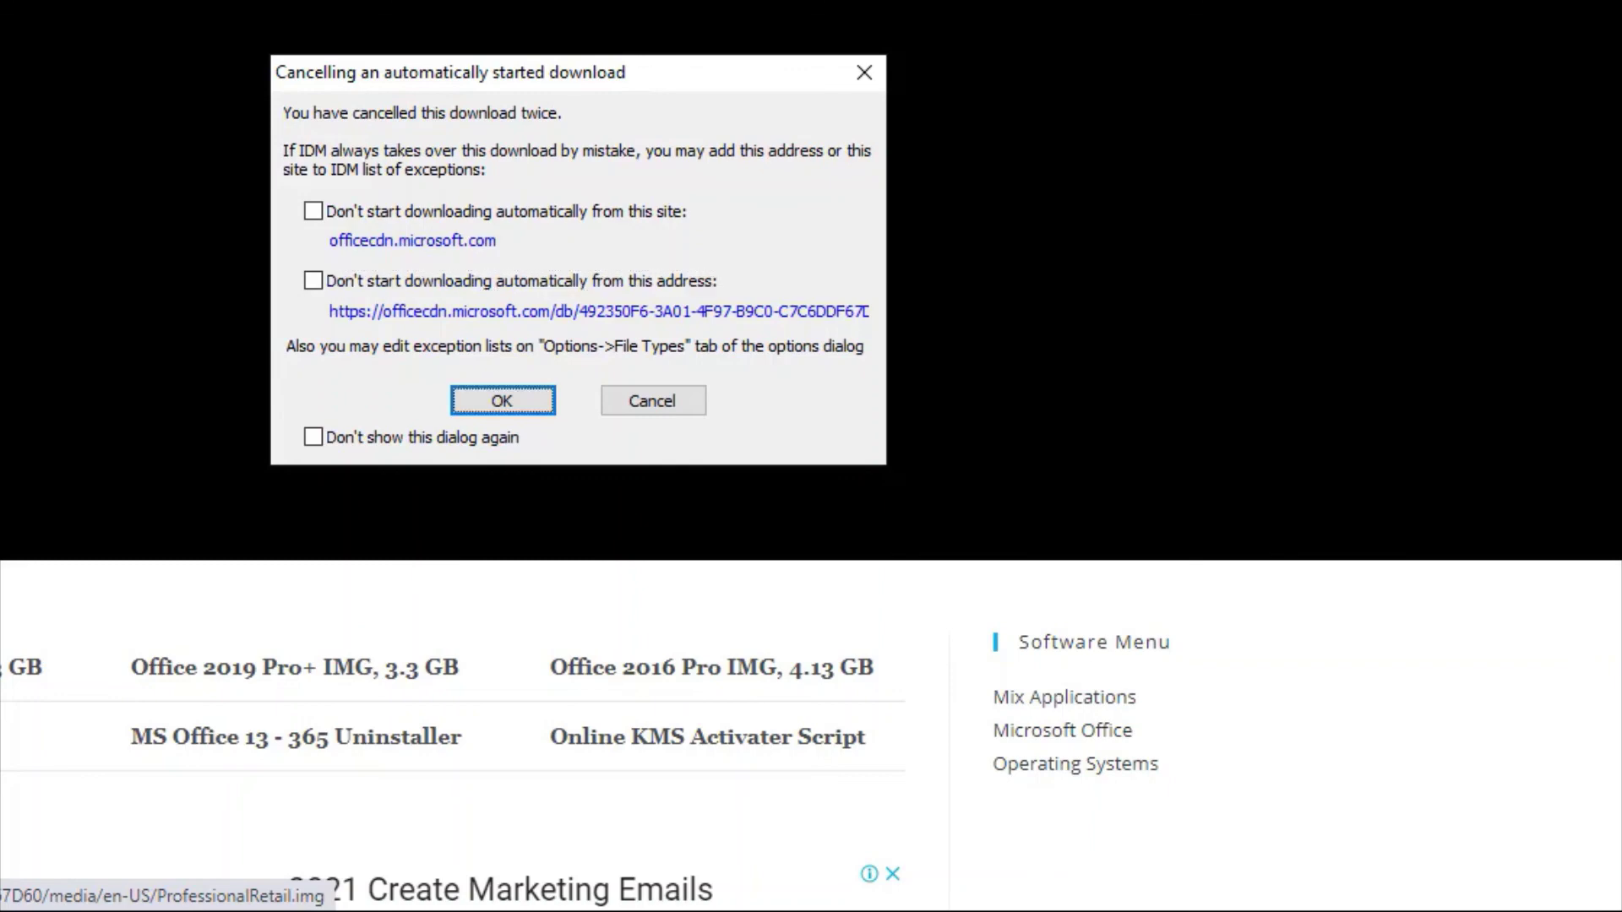
pyautogui.press('Return')
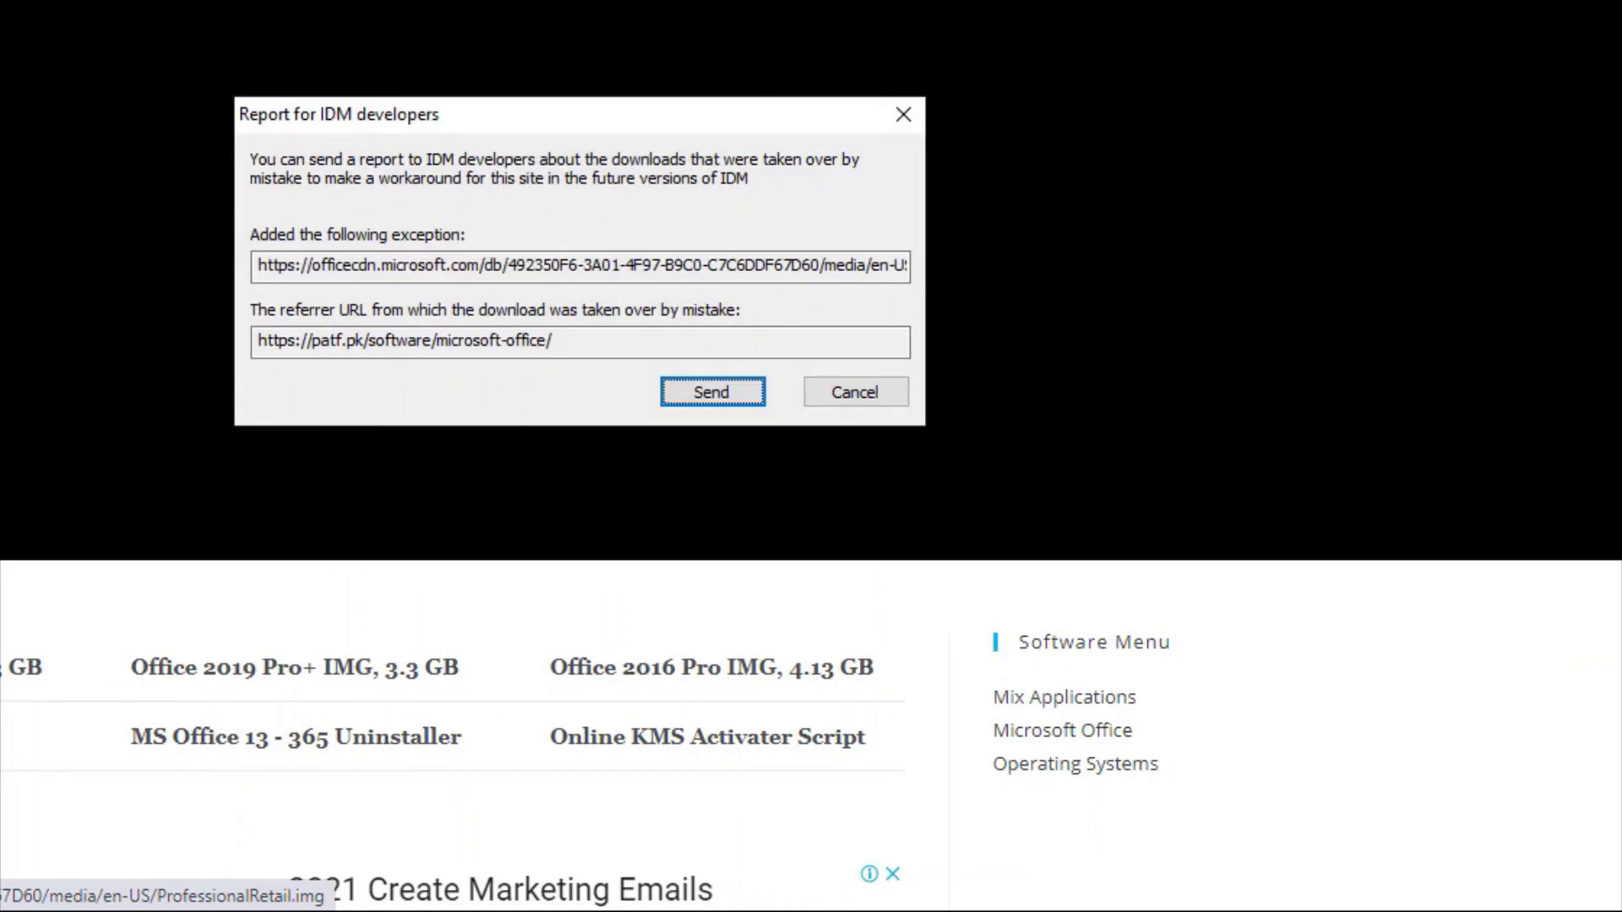
pyautogui.press('Tab')
pyautogui.press('Return')
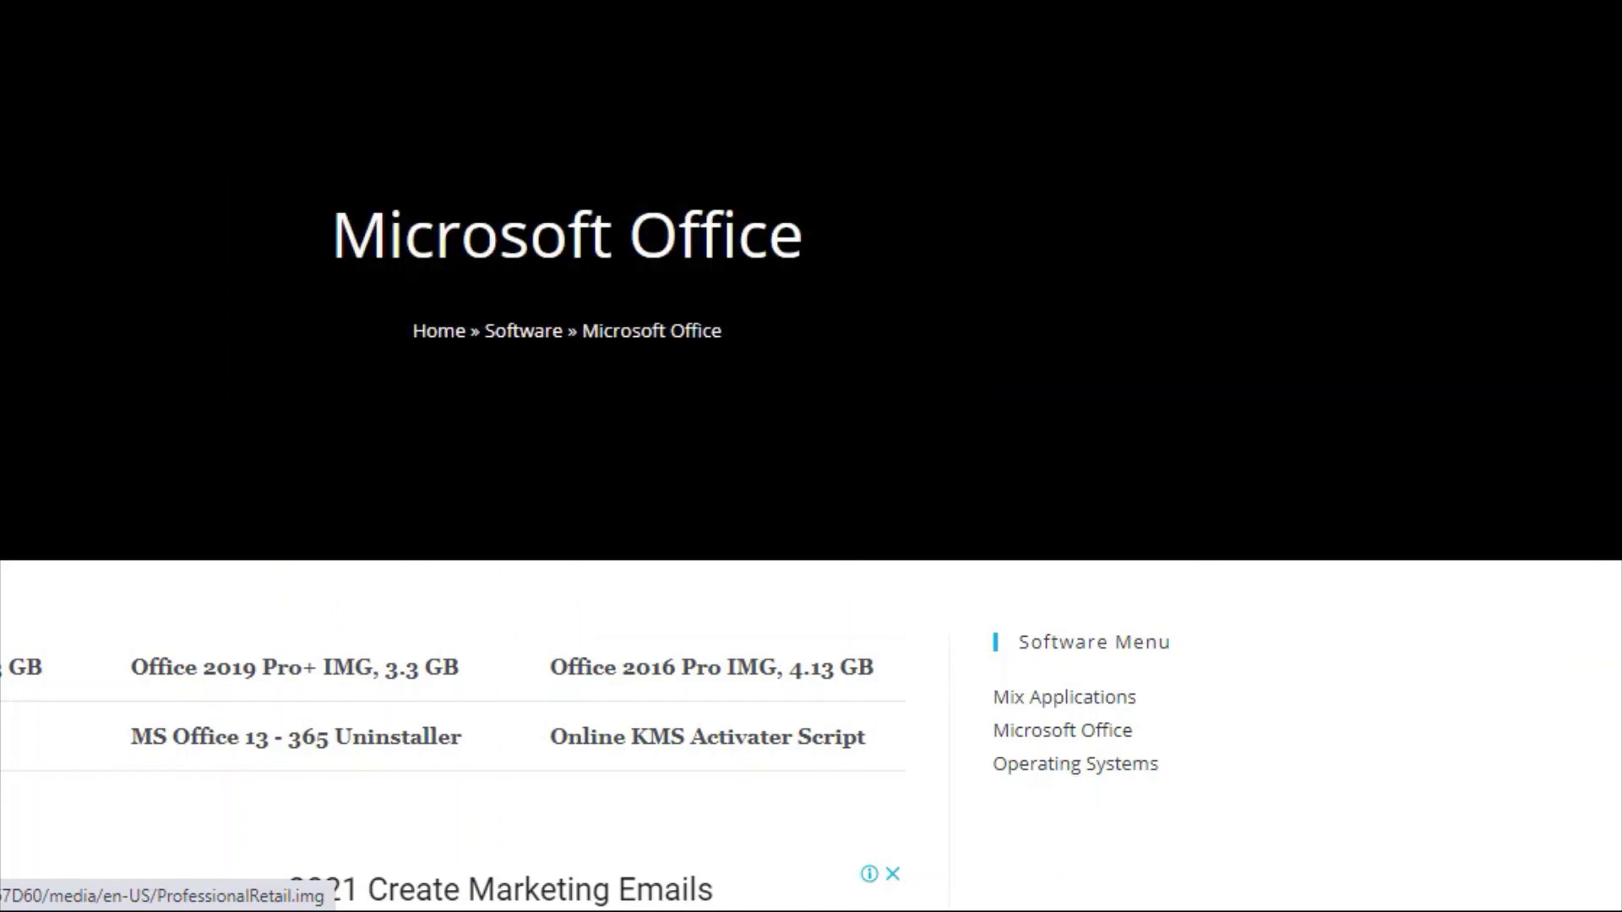